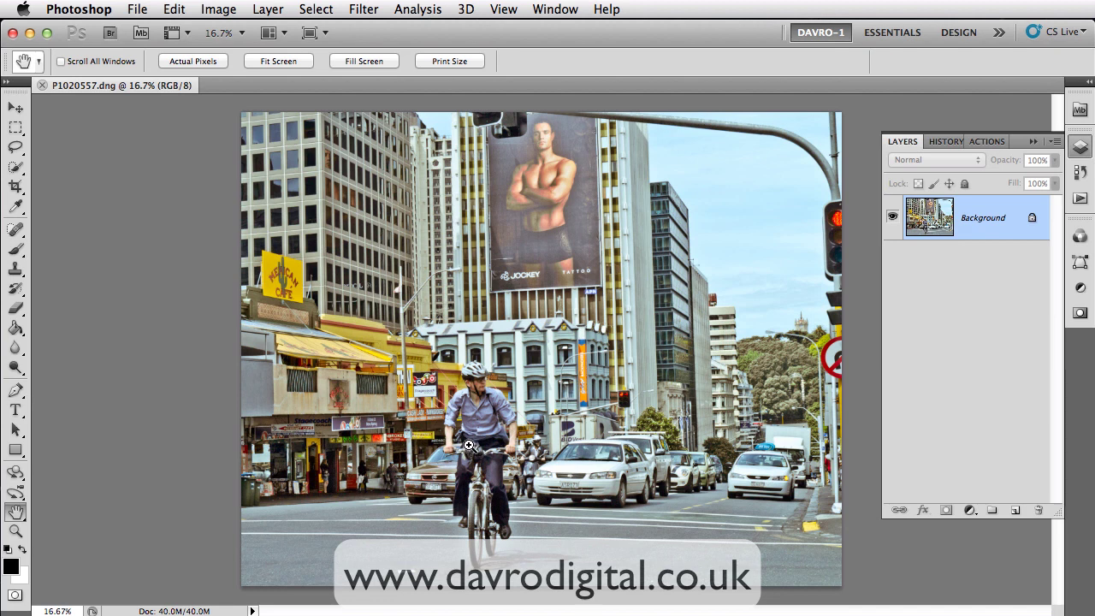
# - Duplicate the background as Layer 1 and desaturate it to black and white
pyautogui.press('super+j')
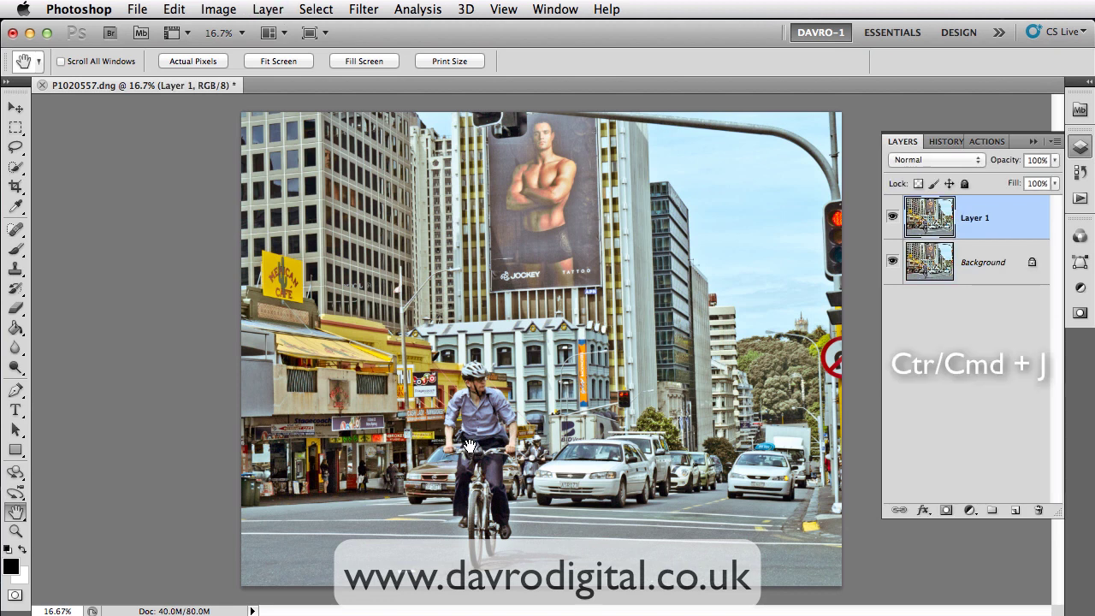
pyautogui.click(219, 9)
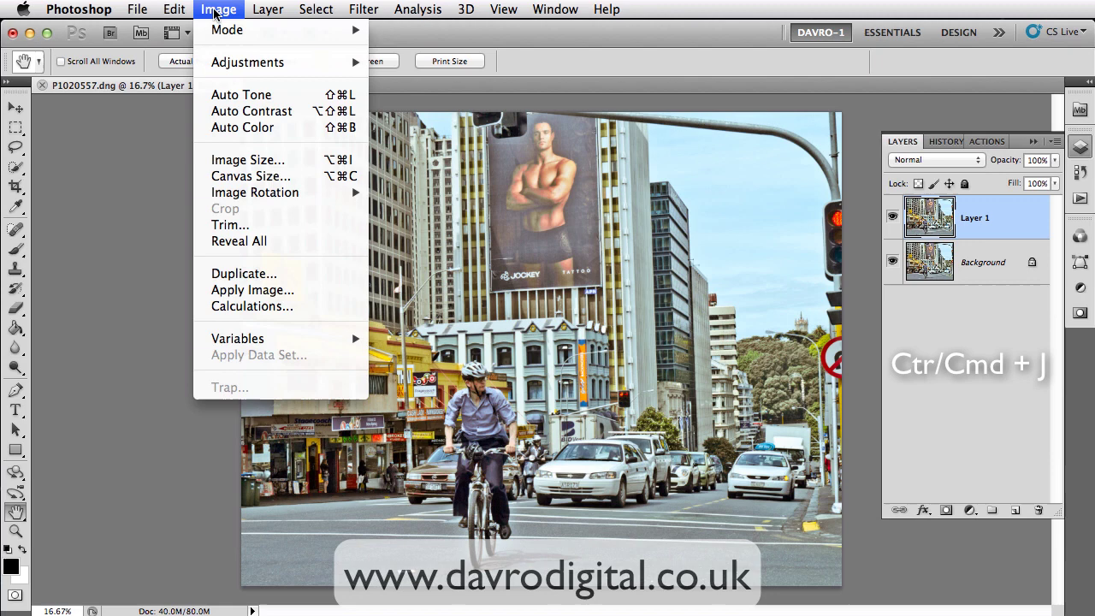
pyautogui.moveTo(259, 64)
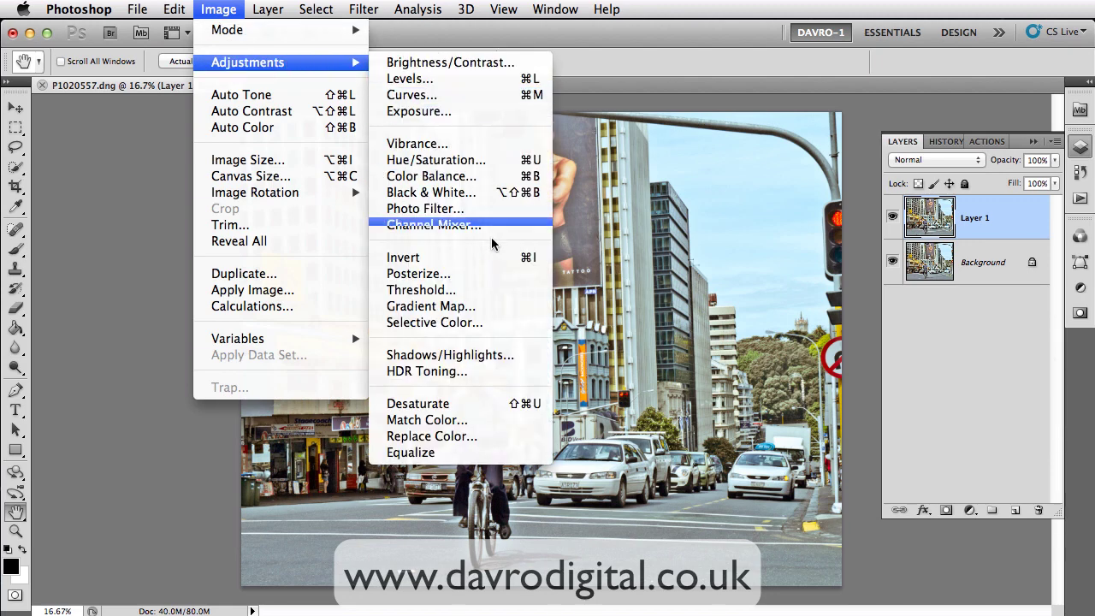
pyautogui.click(502, 407)
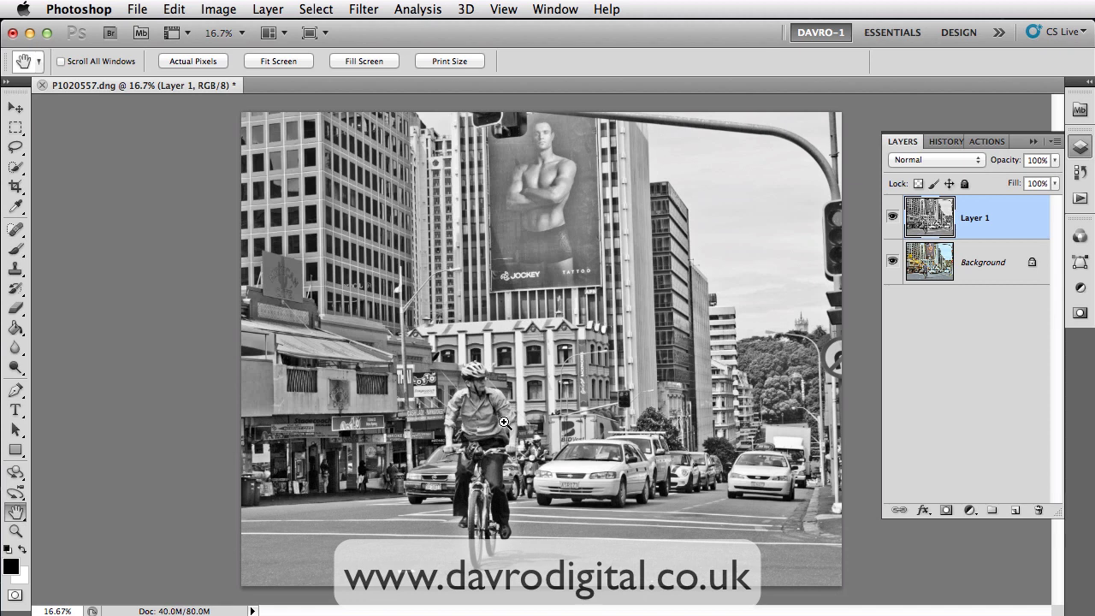
# - Duplicate Layer 1, invert the copy, and set its blend mode to Color Dodge
pyautogui.hotkey('ctrl', 'j')
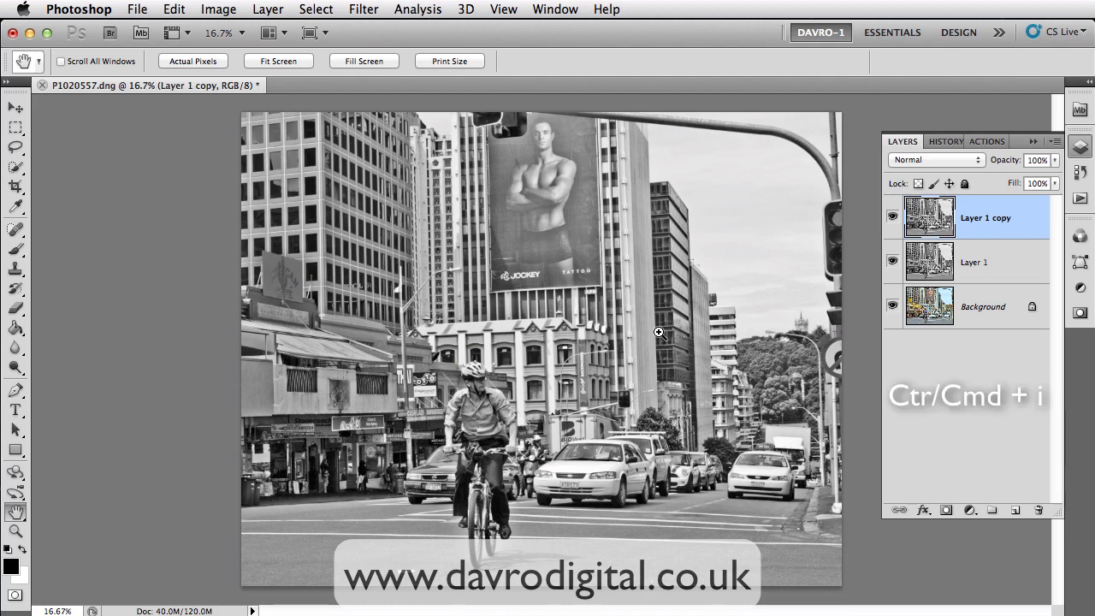
pyautogui.hotkey('ctrl', 'i')
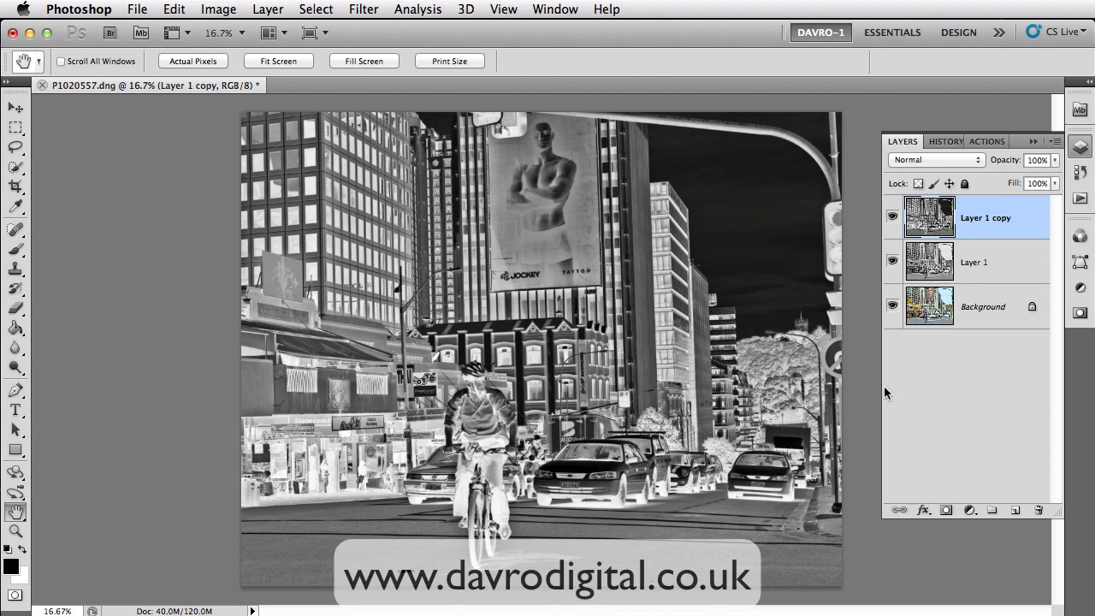
pyautogui.click(916, 158)
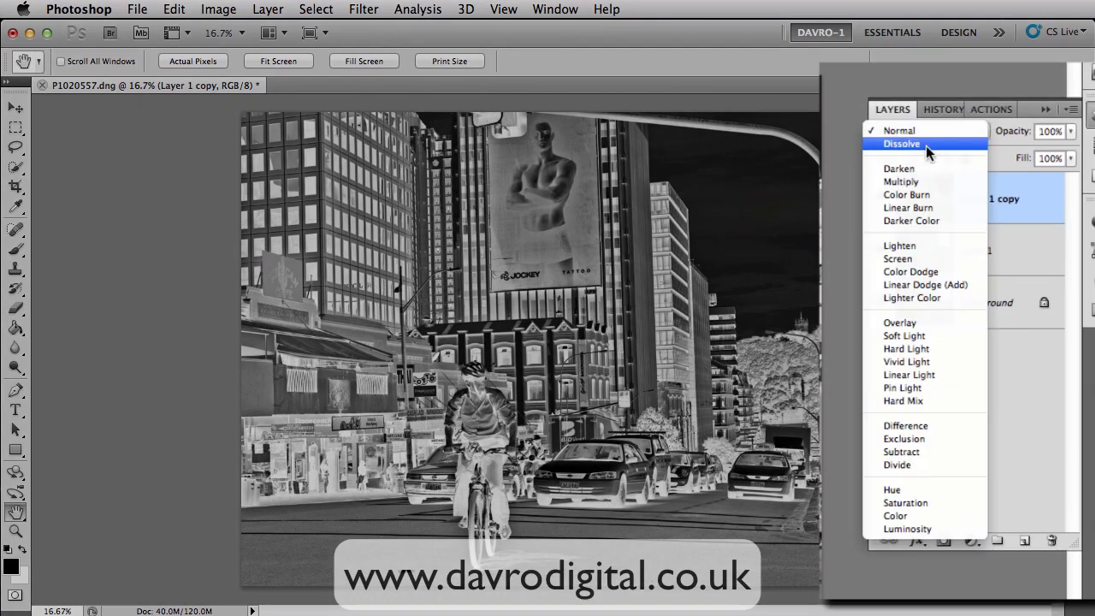
pyautogui.click(948, 273)
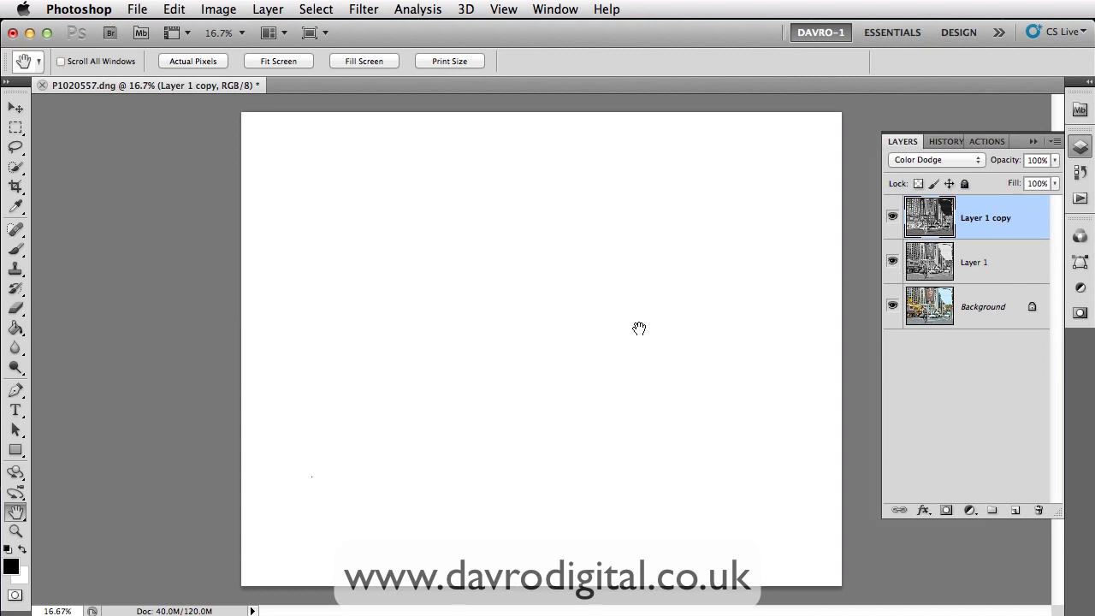
# - Open the Motion Blur filter on the inverted copy
pyautogui.click(359, 10)
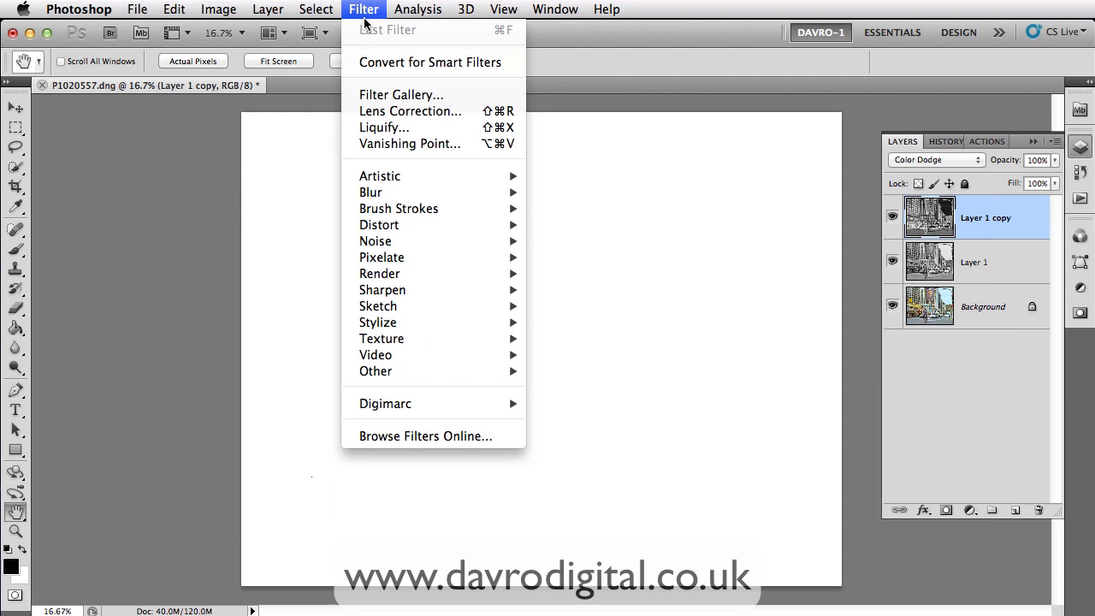
pyautogui.moveTo(379, 373)
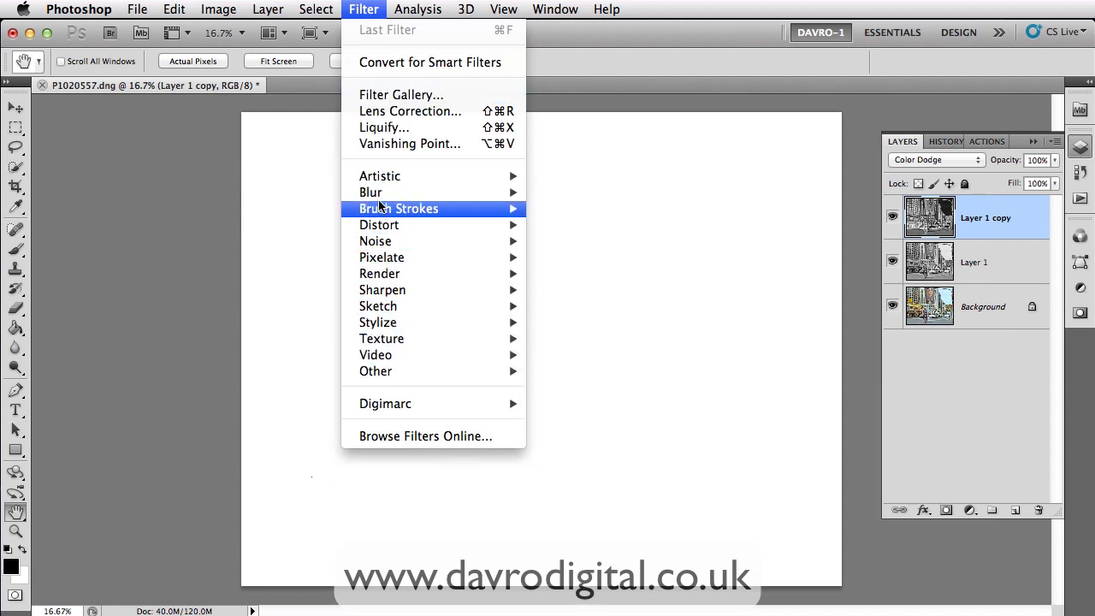
pyautogui.moveTo(379, 197)
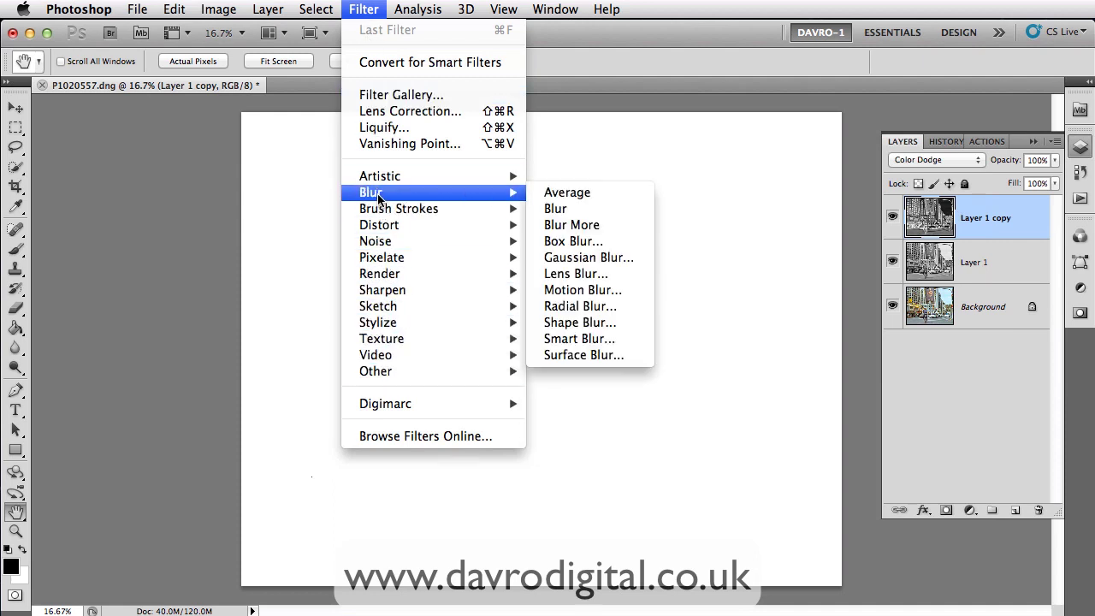
pyautogui.click(584, 290)
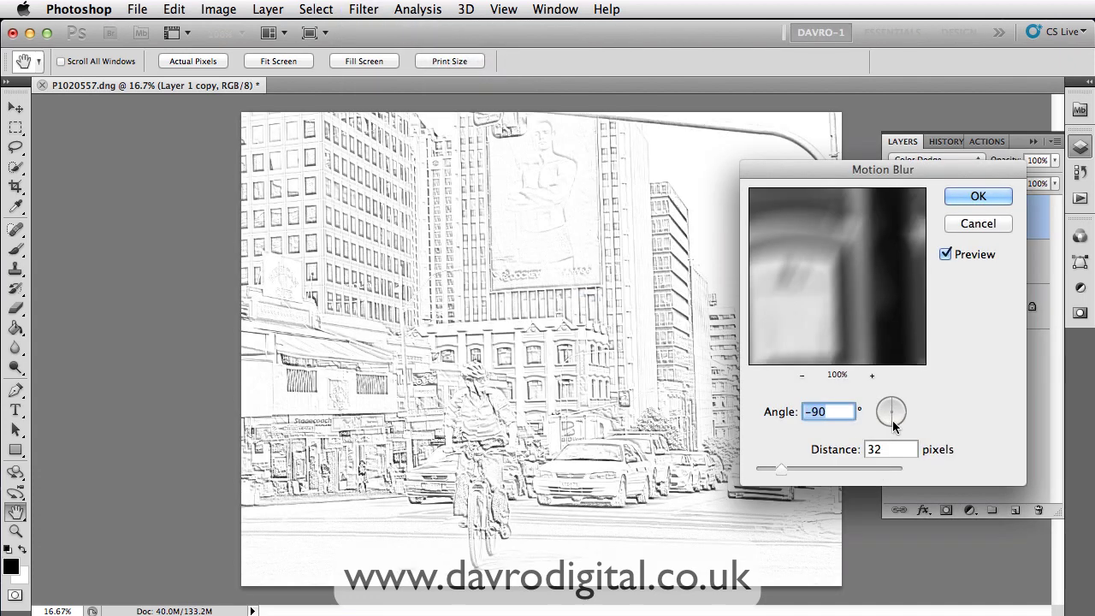
# - Preview the blur at about −56° and 21 pixels, zoomed in on the cyclist
pyautogui.moveTo(894, 426); pyautogui.dragTo(907, 419)
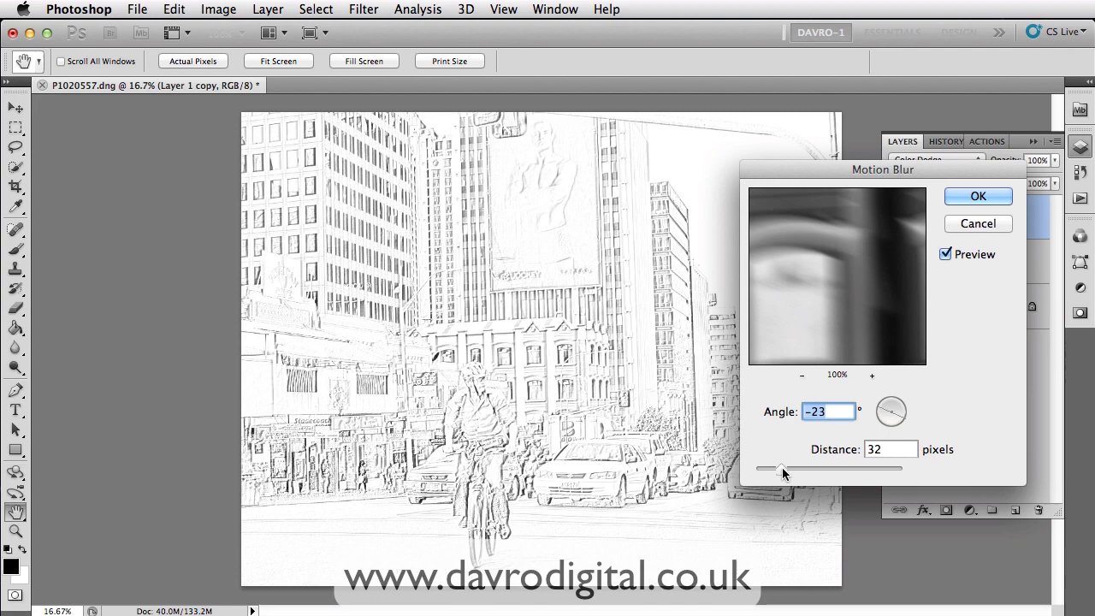
pyautogui.moveTo(782, 468); pyautogui.dragTo(767, 469)
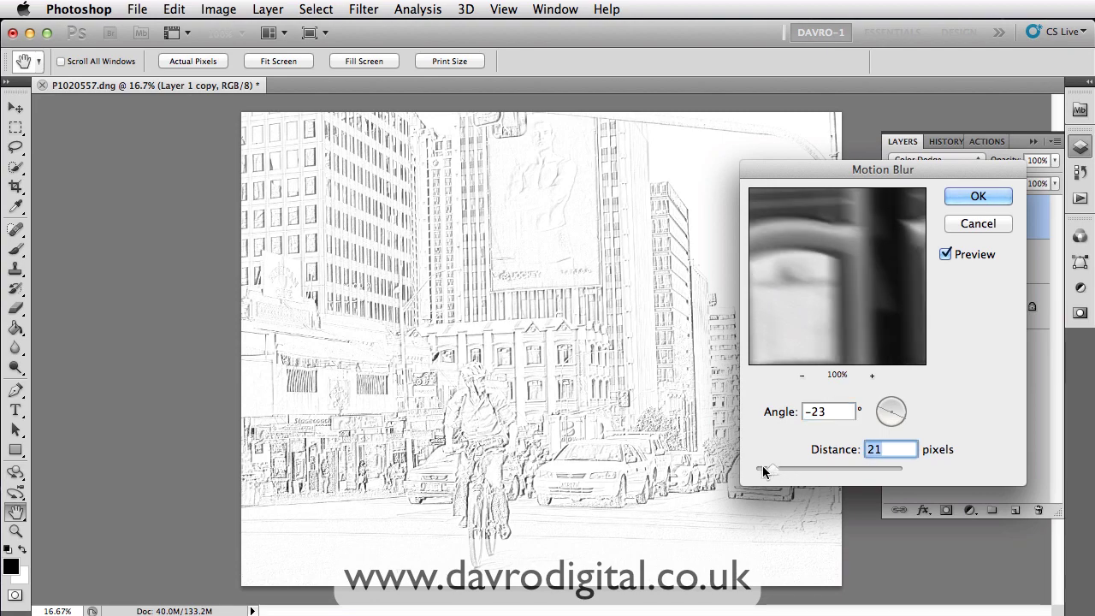
pyautogui.moveTo(896, 428)
pyautogui.mouseDown()
pyautogui.moveTo(905, 415)
pyautogui.moveTo(896, 405)
pyautogui.moveTo(881, 421)
pyautogui.moveTo(900, 424)
pyautogui.mouseUp()
pyautogui.keyDown('super'); pyautogui.click(524, 423); pyautogui.keyUp('super')
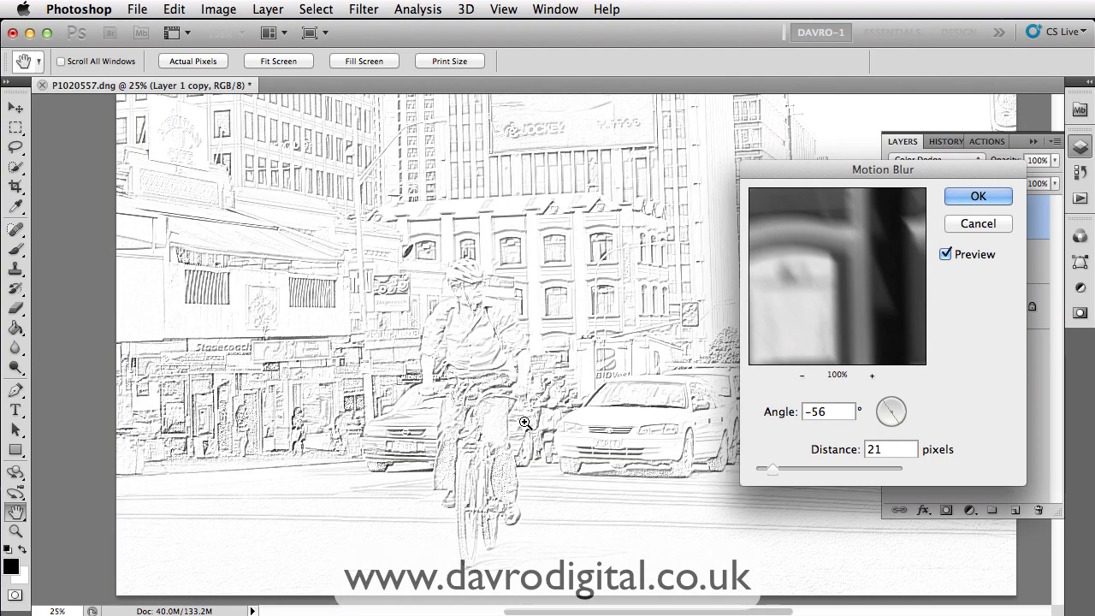
pyautogui.keyDown('super'); pyautogui.click(525, 422); pyautogui.keyUp('super')
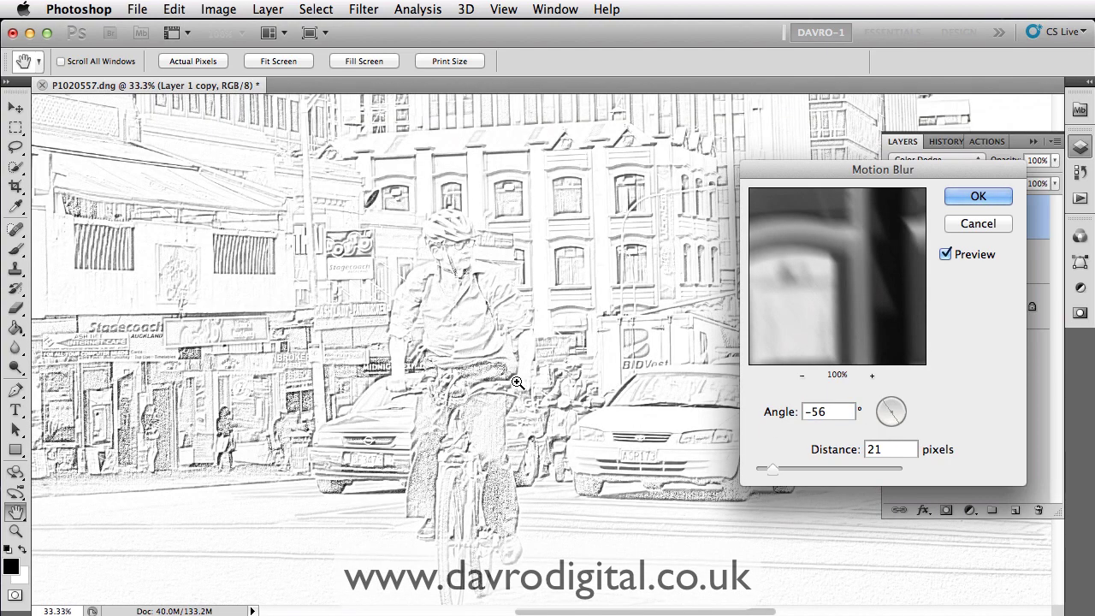
pyautogui.moveTo(582, 408); pyautogui.dragTo(485, 379)
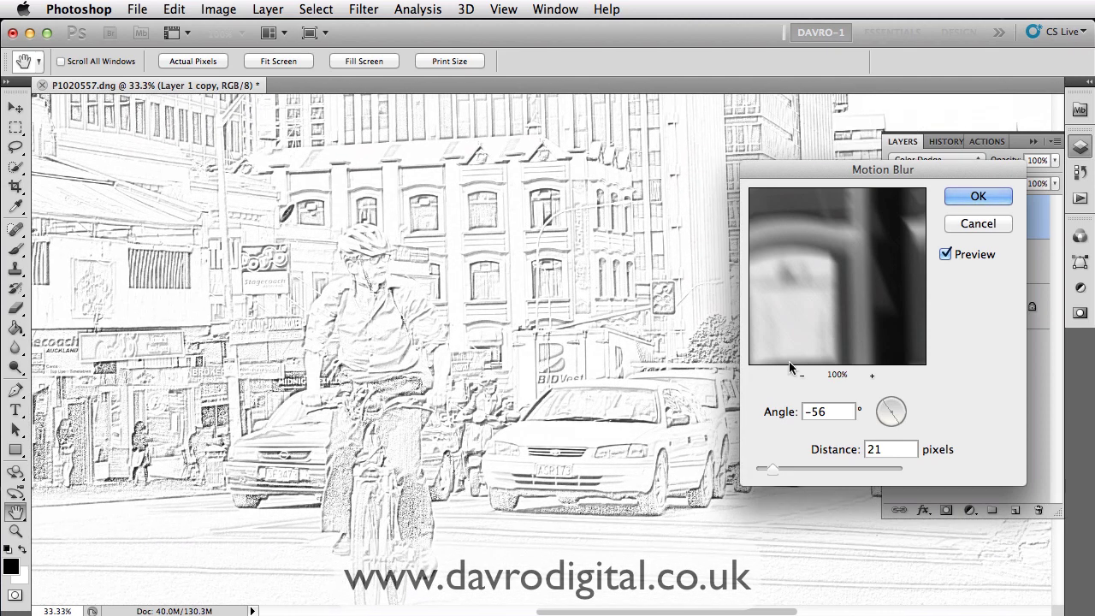
# - Set the Motion Blur angle to 63° and increase the distance
pyautogui.click(886, 416)
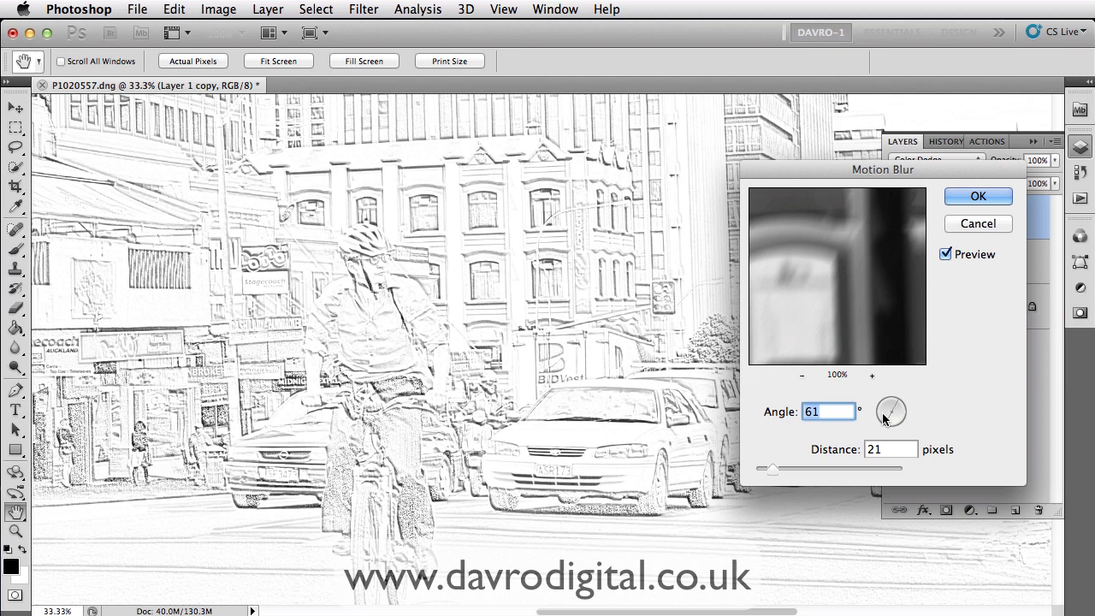
pyautogui.click(896, 408)
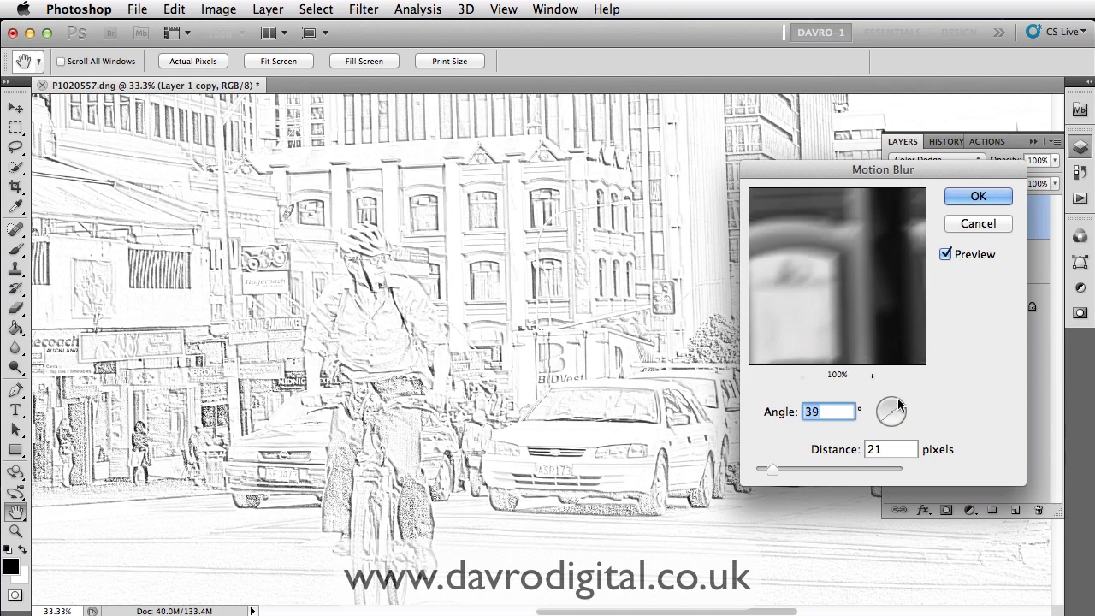
pyautogui.click(899, 405)
pyautogui.click(894, 402)
pyautogui.click(883, 425)
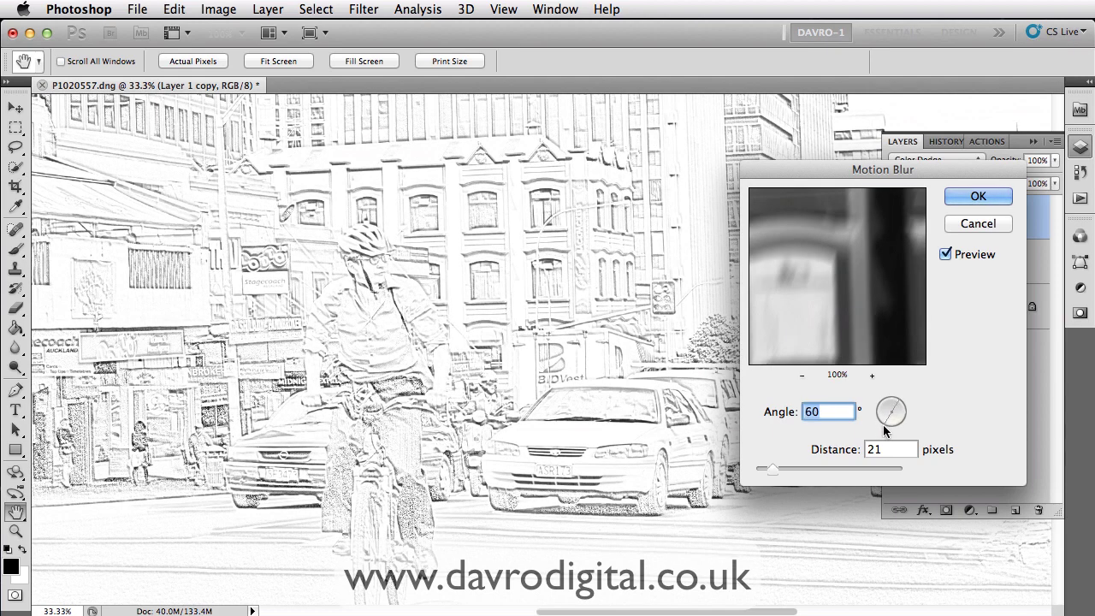
pyautogui.click(884, 425)
pyautogui.click(879, 434)
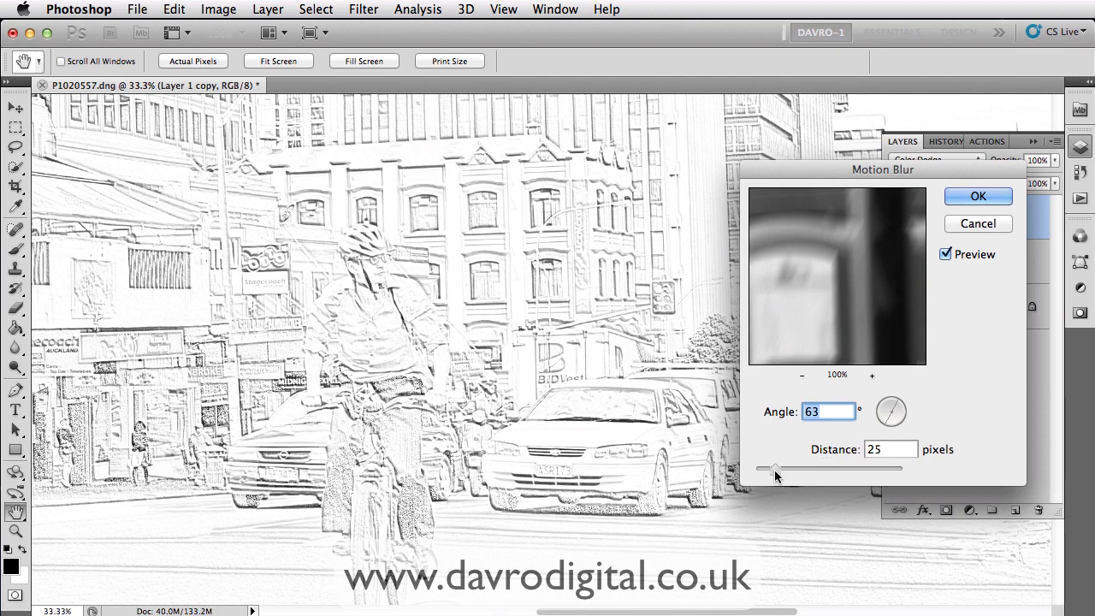
pyautogui.moveTo(776, 475)
pyautogui.mouseDown()
pyautogui.moveTo(853, 464)
pyautogui.moveTo(779, 467)
pyautogui.mouseUp()
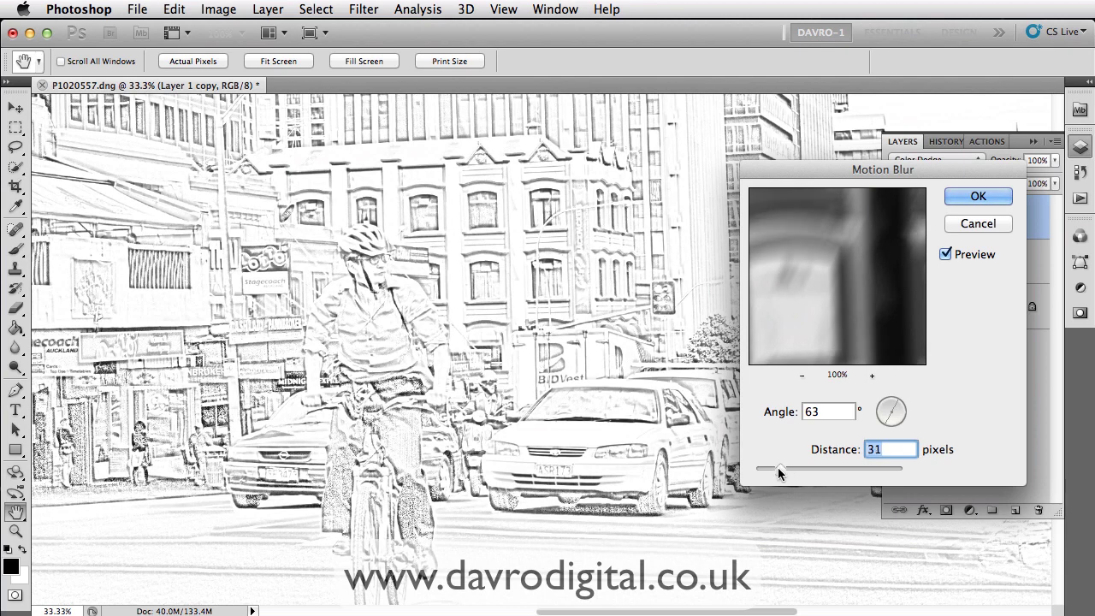
# - Check the cyclist close up, settle on 38 pixels distance, and apply the blur
pyautogui.keyDown('super'); pyautogui.click(367, 362); pyautogui.keyUp('super')
pyautogui.keyDown('super'); pyautogui.click(374, 348); pyautogui.keyUp('super')
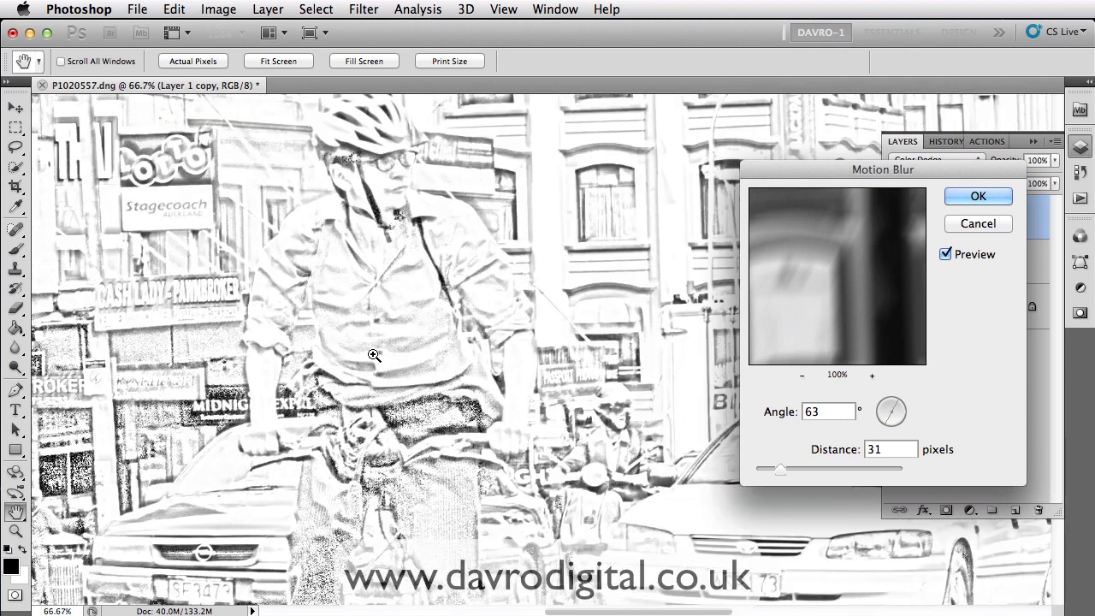
pyautogui.keyDown('super'); pyautogui.click(426, 393); pyautogui.keyUp('super')
pyautogui.moveTo(444, 391); pyautogui.dragTo(454, 123)
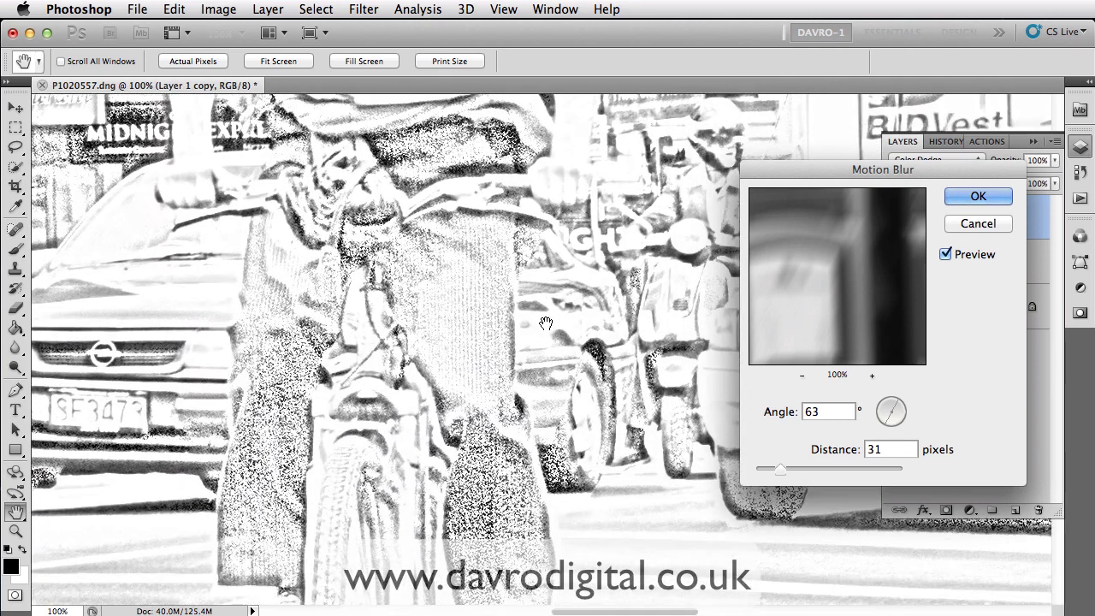
pyautogui.moveTo(782, 472); pyautogui.dragTo(778, 471)
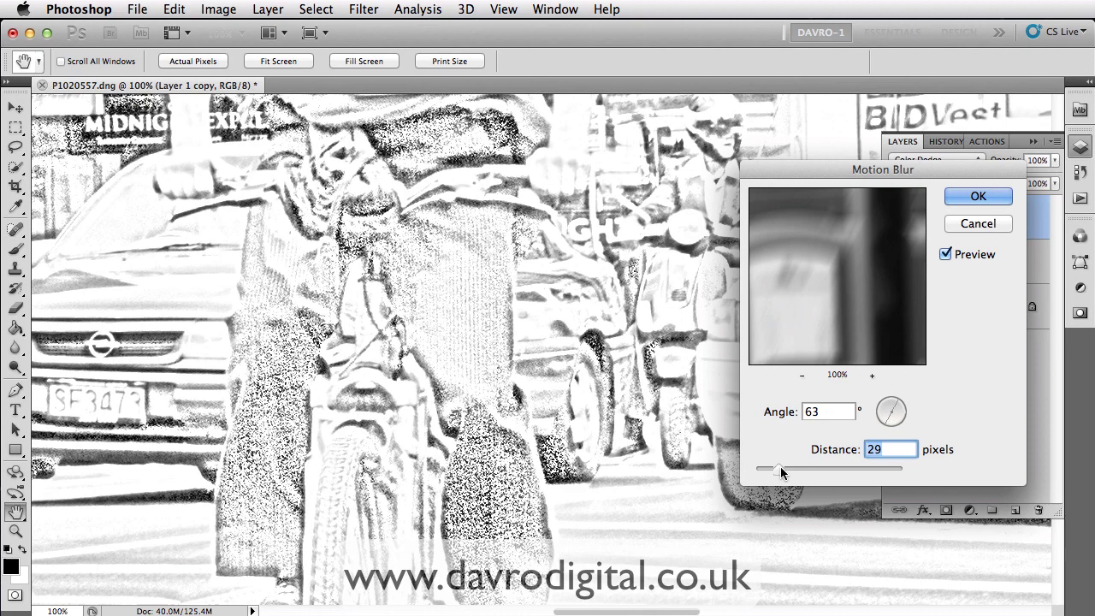
pyautogui.moveTo(574, 424); pyautogui.dragTo(569, 451)
pyautogui.scroll(10, 569, 451)
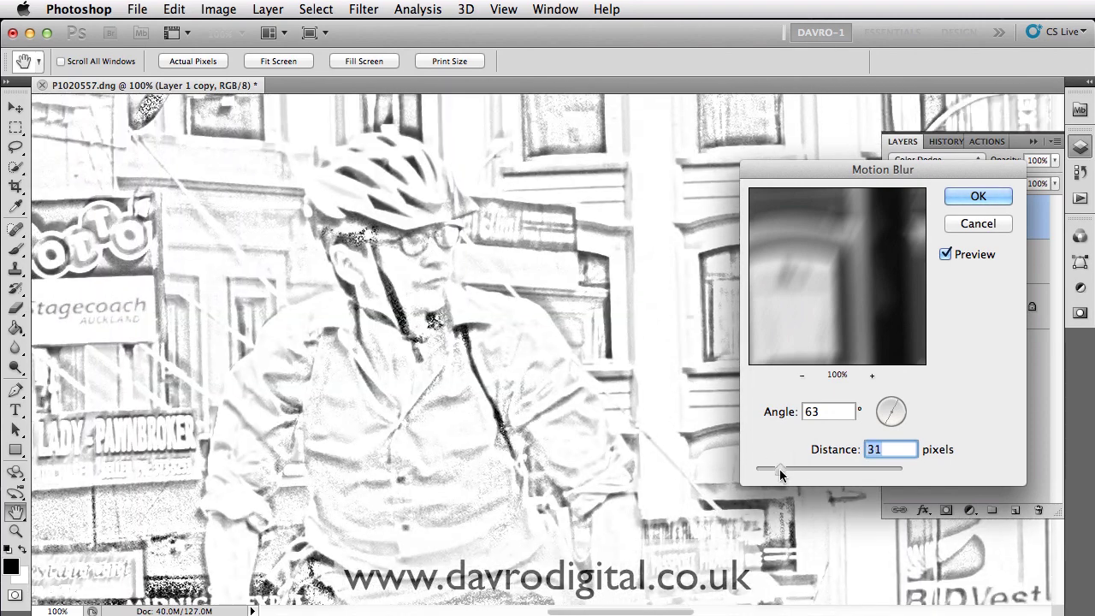
pyautogui.moveTo(779, 469); pyautogui.dragTo(784, 470)
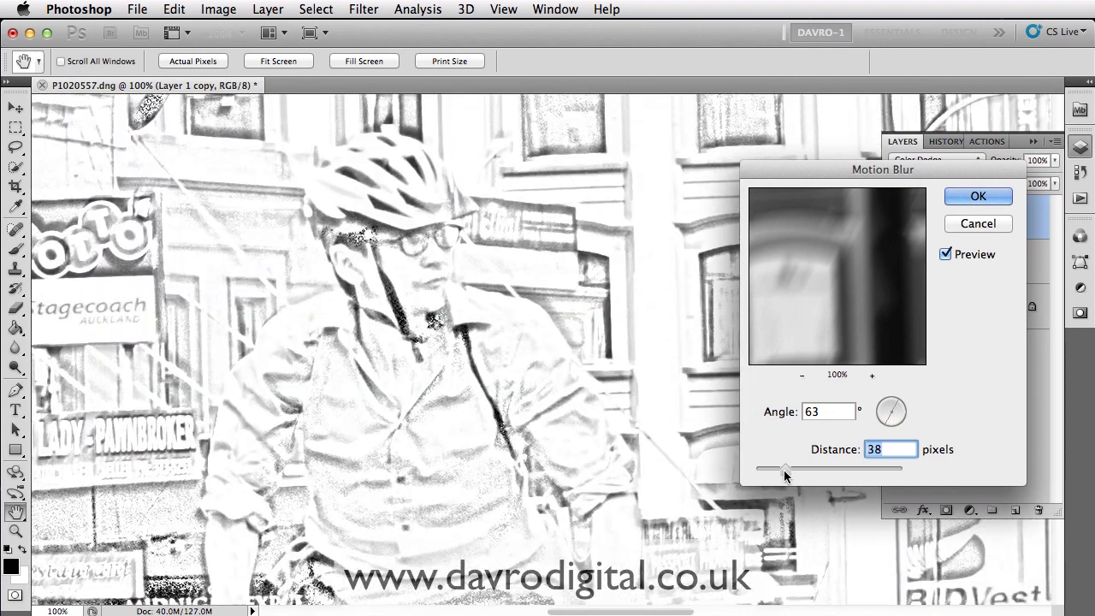
pyautogui.click(978, 196)
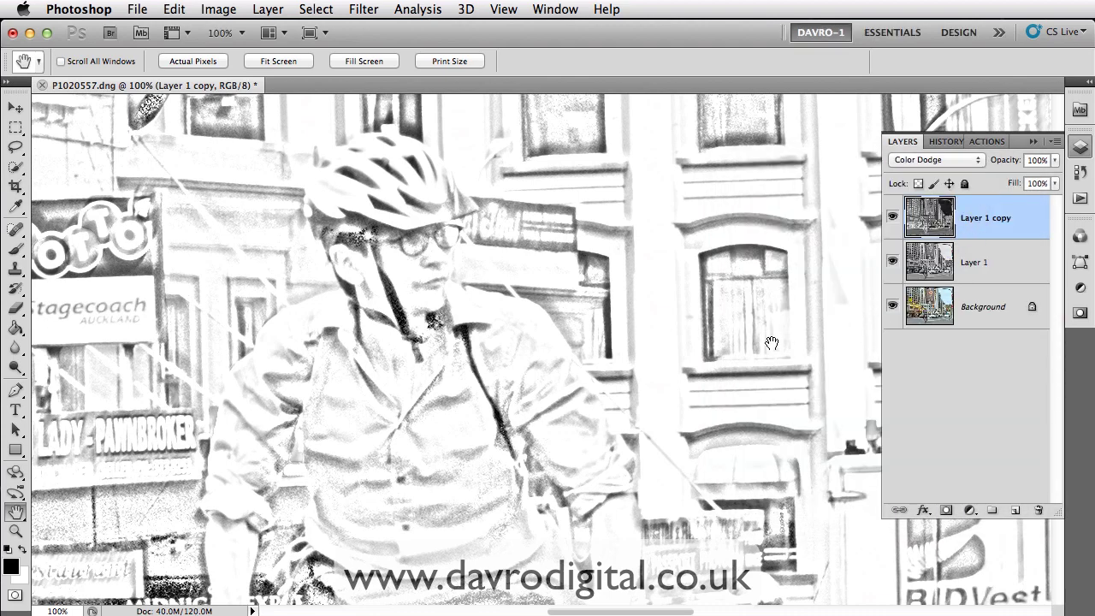
# - Zoom out to fit the whole street, then hide Layer 1 to reveal colour
pyautogui.keyDown('alt'); pyautogui.click(665, 371); pyautogui.keyUp('alt')
pyautogui.keyDown('alt'); pyautogui.click(668, 367); pyautogui.keyUp('alt')
pyautogui.keyDown('alt'); pyautogui.click(673, 363); pyautogui.keyUp('alt')
pyautogui.keyDown('alt'); pyautogui.click(676, 351); pyautogui.keyUp('alt')
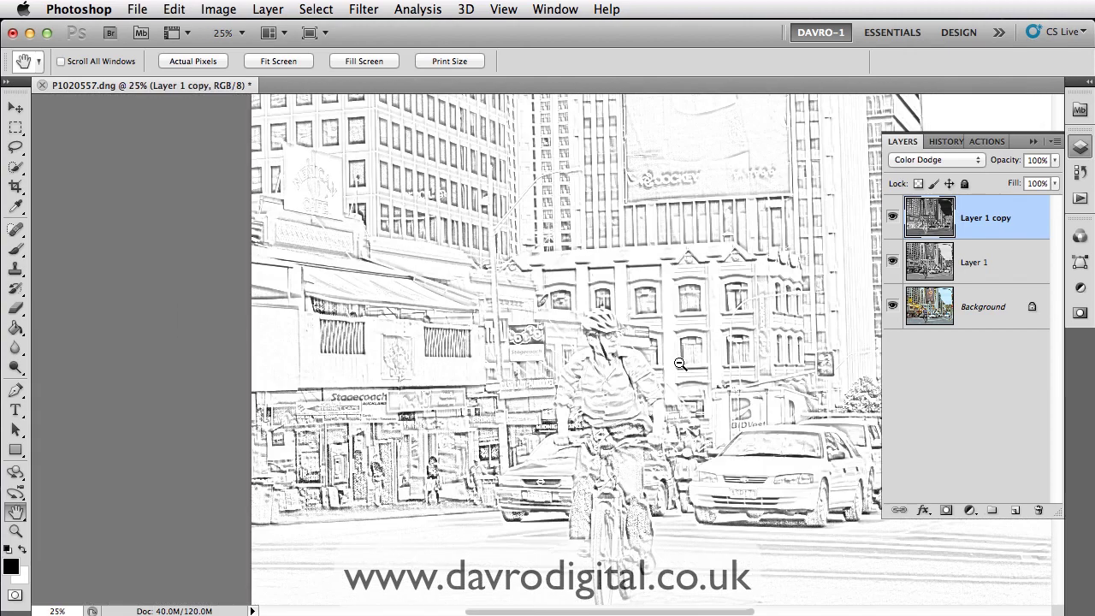
pyautogui.press('super+0')
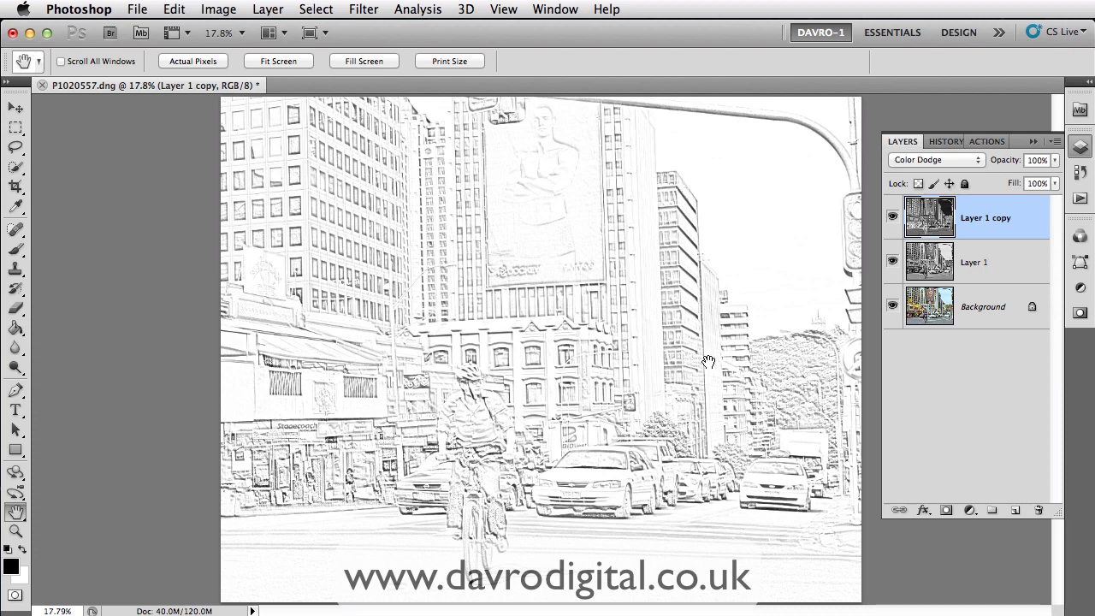
pyautogui.click(892, 261)
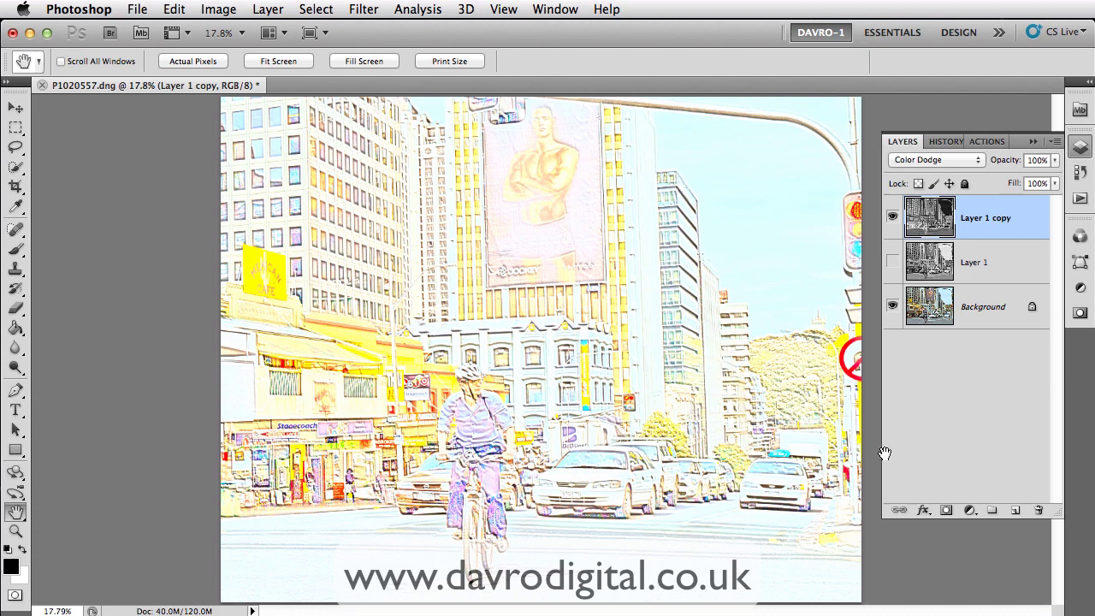
# - Add a Hue/Saturation adjustment layer and shift the hue and saturation of the Yellows
pyautogui.click(970, 510)
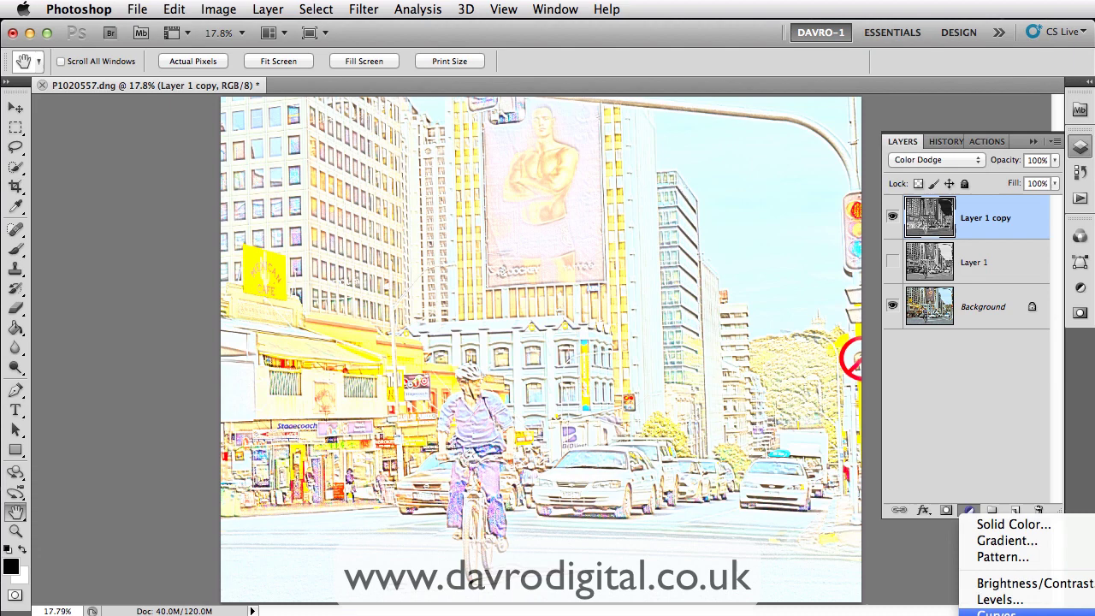
pyautogui.click(982, 594)
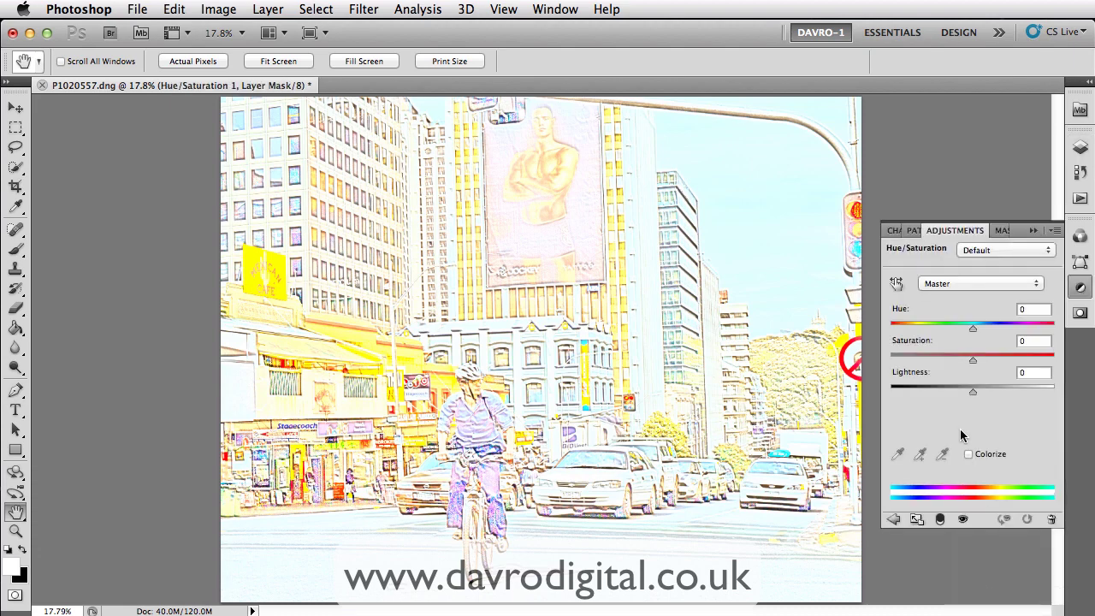
pyautogui.click(896, 284)
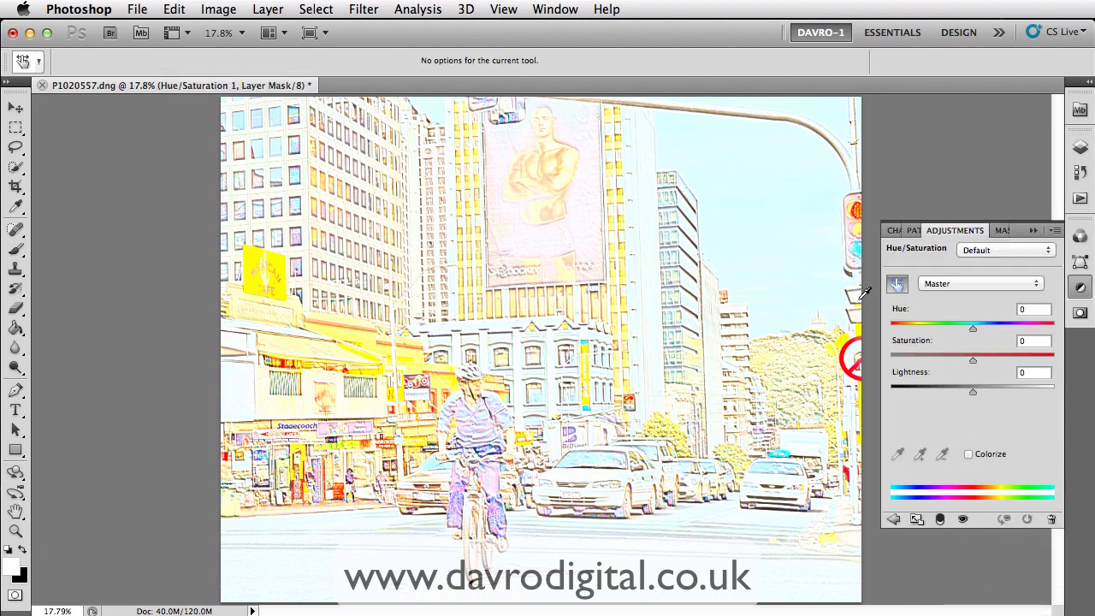
pyautogui.click(411, 353)
pyautogui.moveTo(964, 326); pyautogui.dragTo(972, 330)
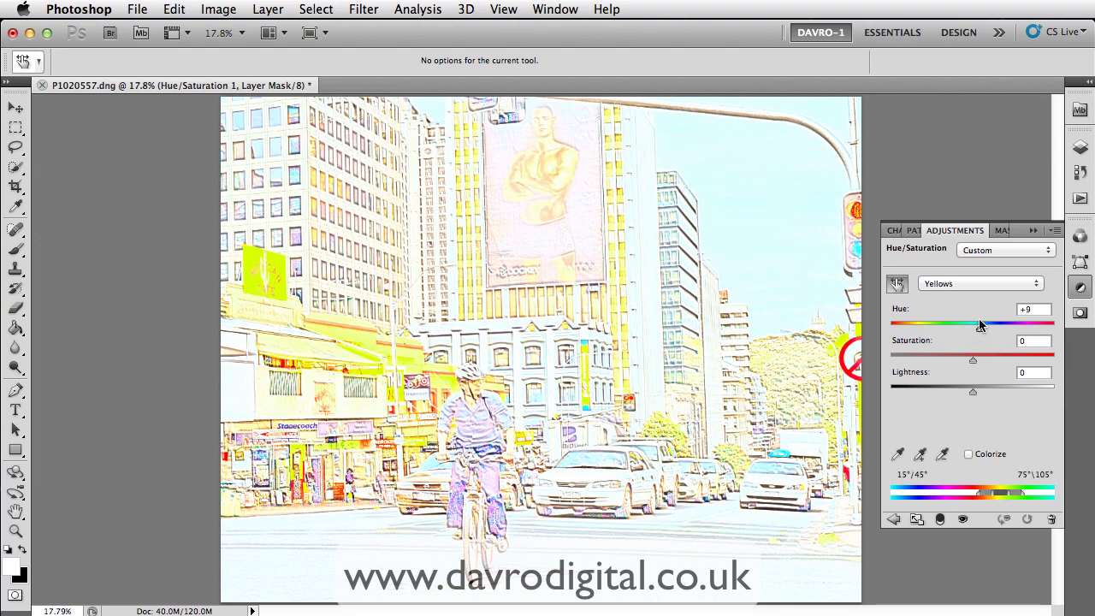
pyautogui.moveTo(981, 326); pyautogui.dragTo(972, 321)
pyautogui.moveTo(973, 360); pyautogui.dragTo(969, 332)
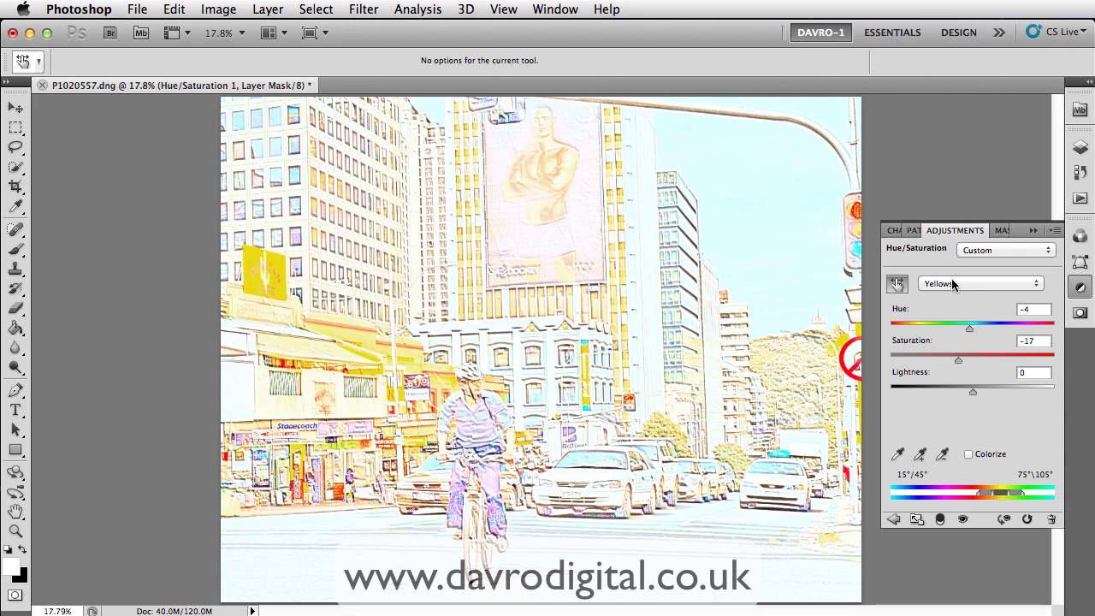
# - Shift the Cyans' hue and lower their lightness
pyautogui.click(954, 285)
pyautogui.click(957, 313)
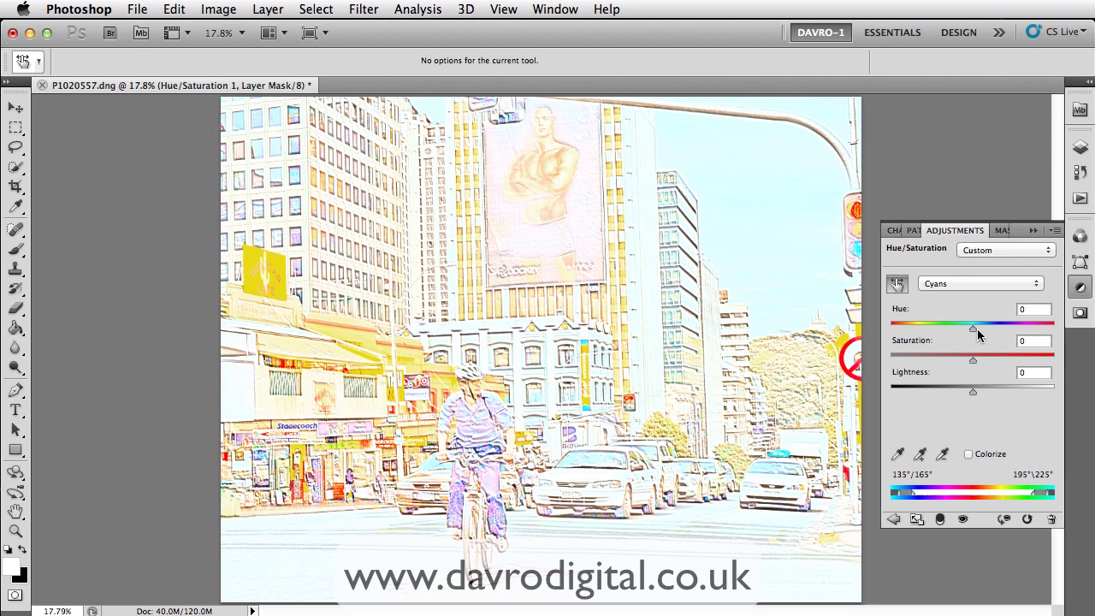
pyautogui.moveTo(979, 333)
pyautogui.mouseDown()
pyautogui.moveTo(992, 326)
pyautogui.moveTo(966, 324)
pyautogui.moveTo(986, 325)
pyautogui.moveTo(983, 346)
pyautogui.mouseUp()
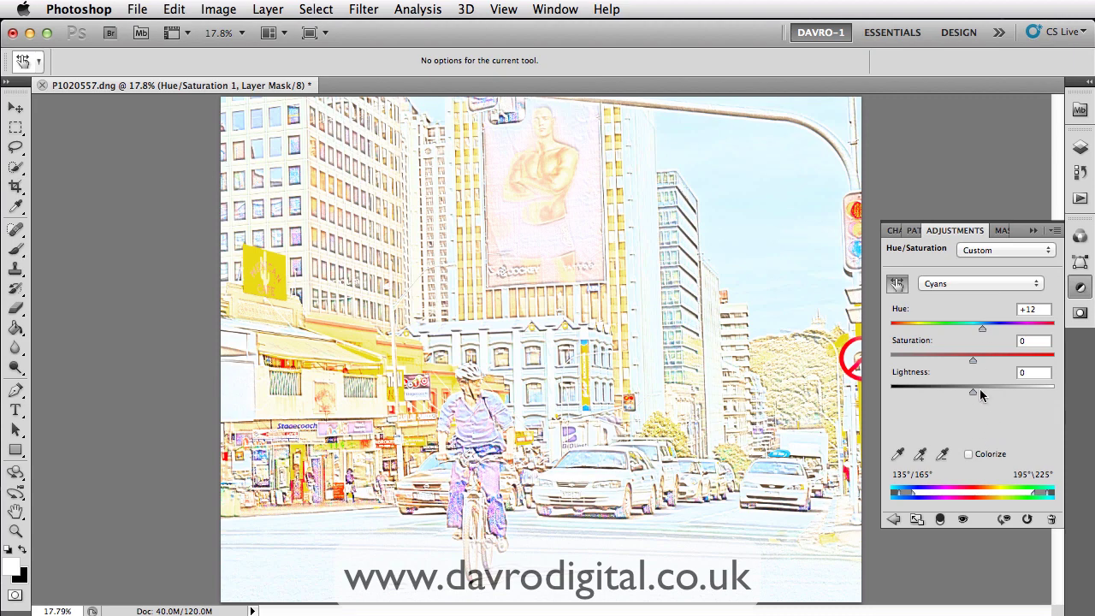
pyautogui.moveTo(968, 389); pyautogui.dragTo(961, 388)
# - Hide the adjustment layer, restore Layer 1 and Background visibility, and add empty Layer 2
pyautogui.click(1080, 146)
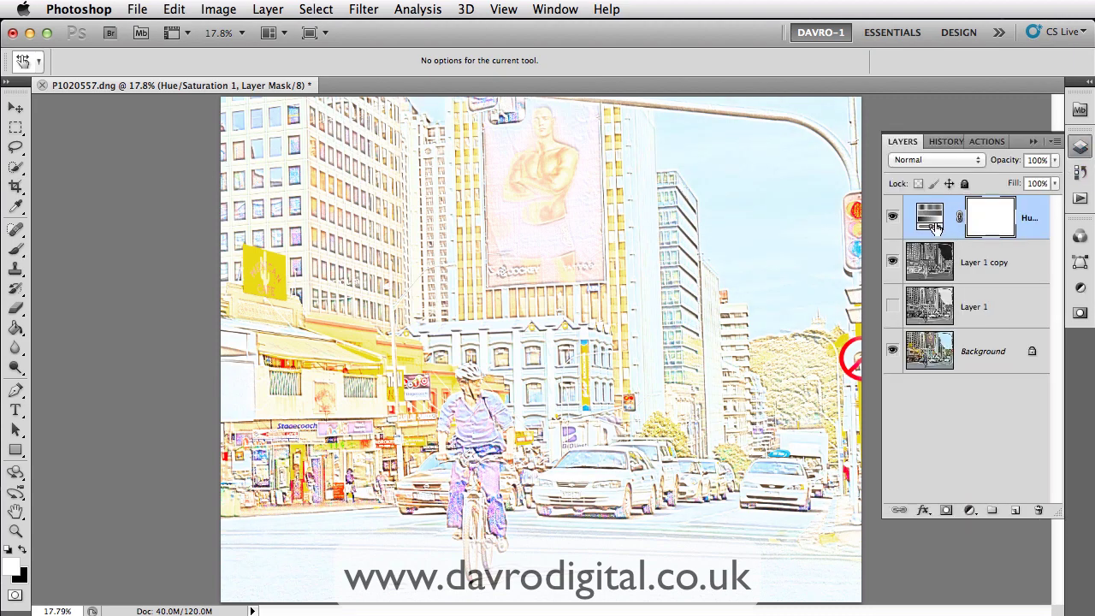
pyautogui.click(893, 219)
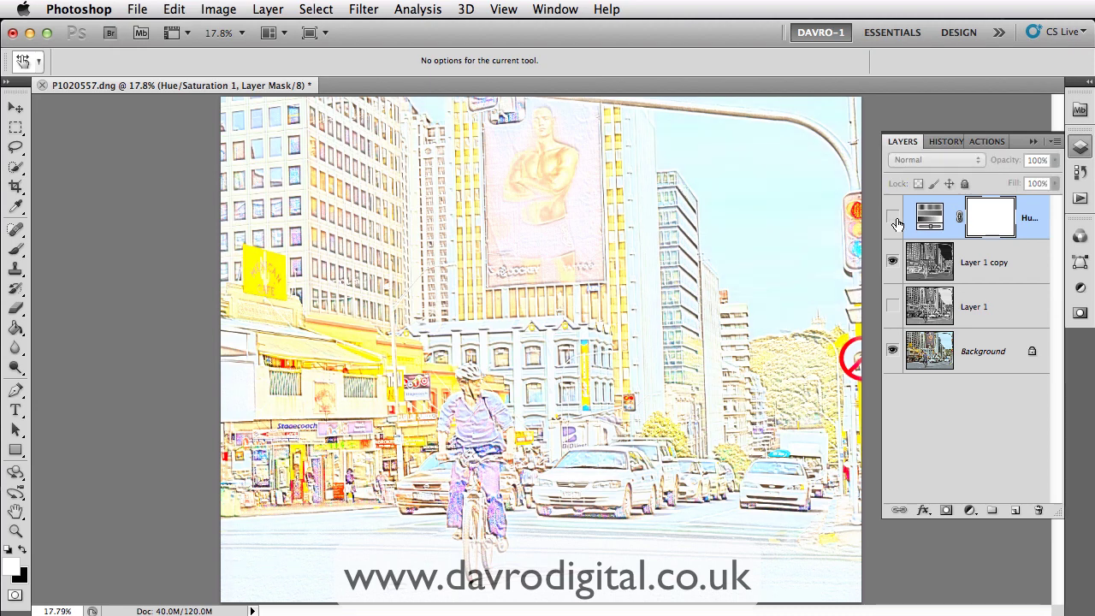
pyautogui.click(893, 306)
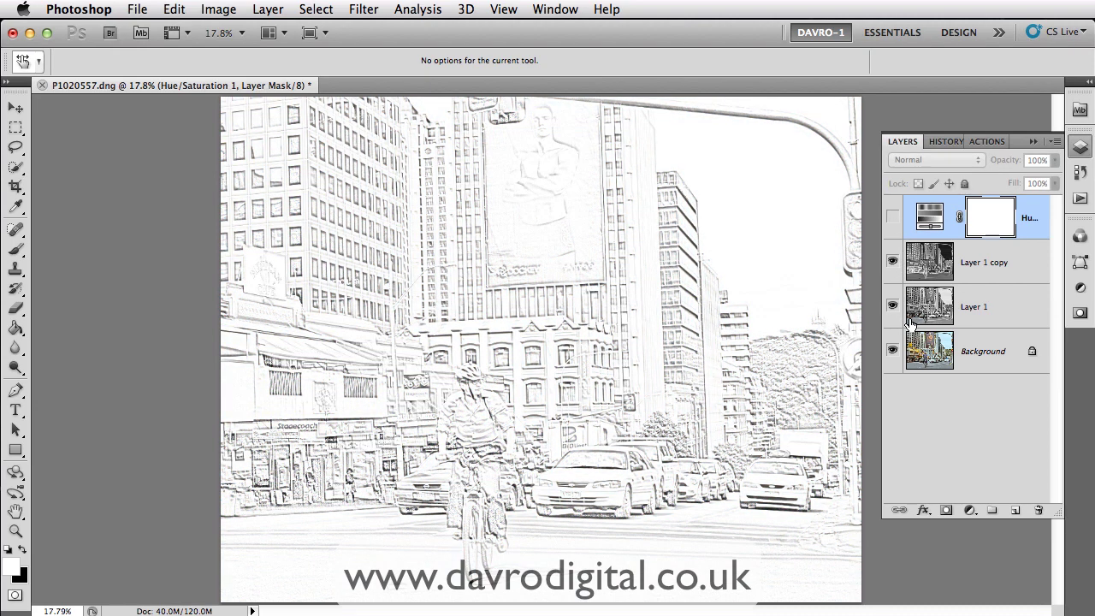
pyautogui.click(893, 306)
pyautogui.click(892, 351)
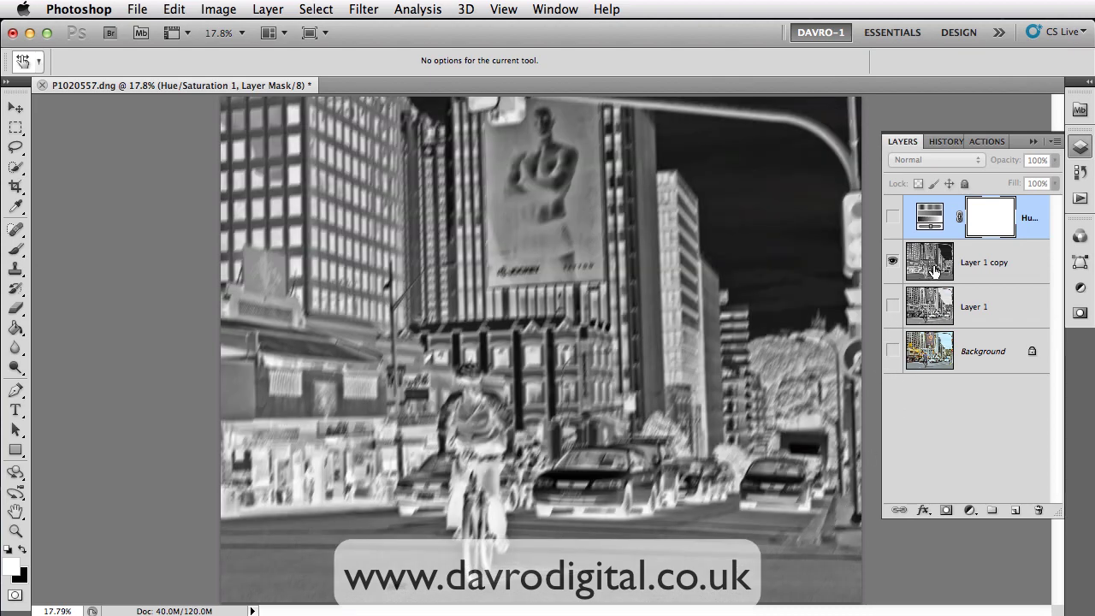
pyautogui.click(986, 274)
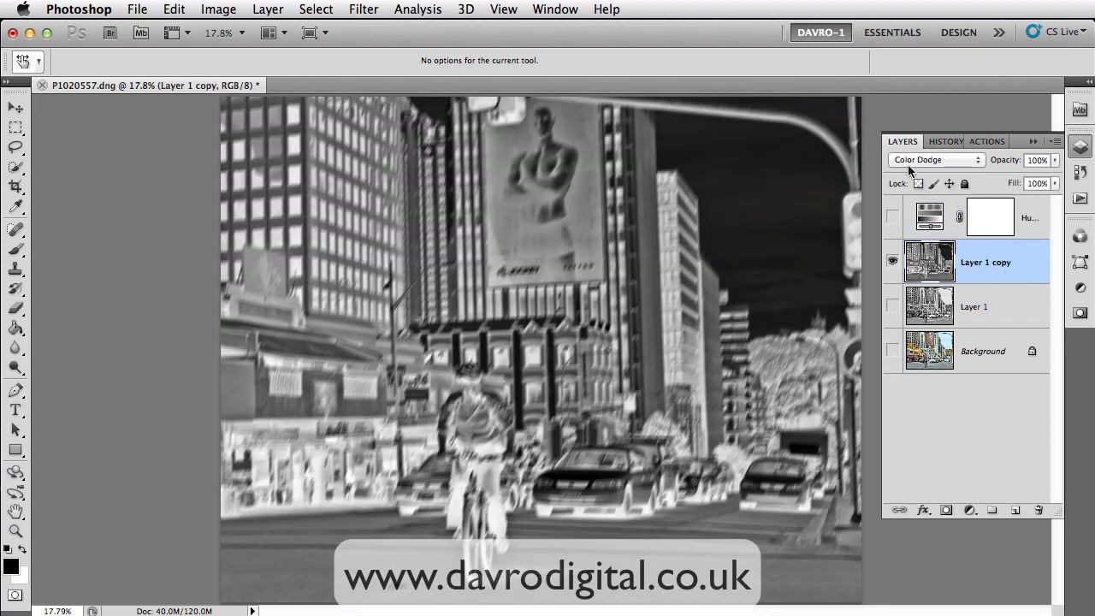
pyautogui.click(892, 308)
pyautogui.click(892, 351)
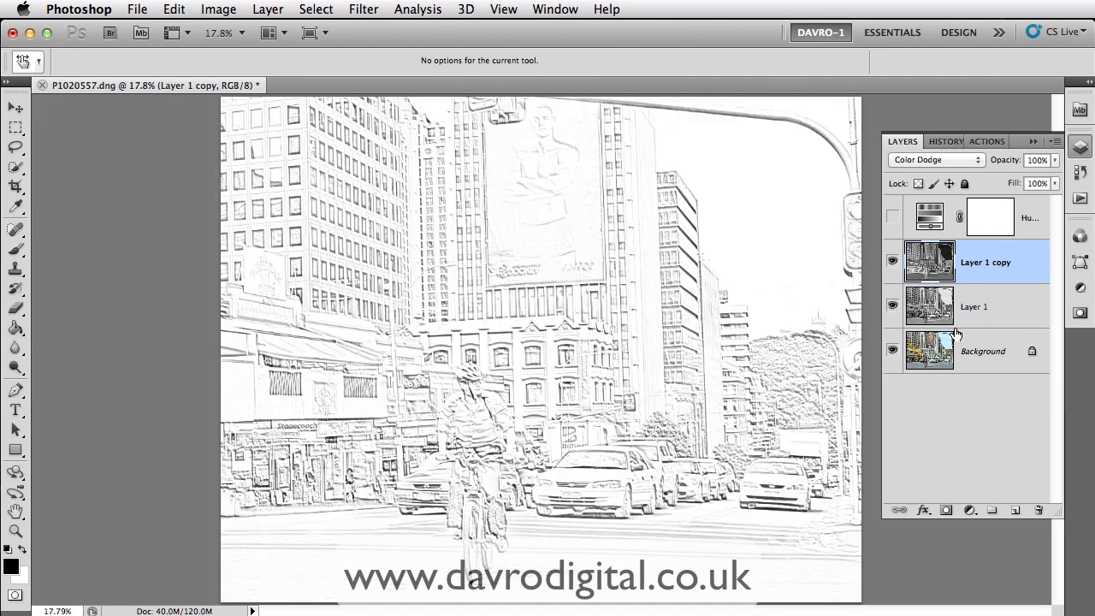
pyautogui.click(1017, 511)
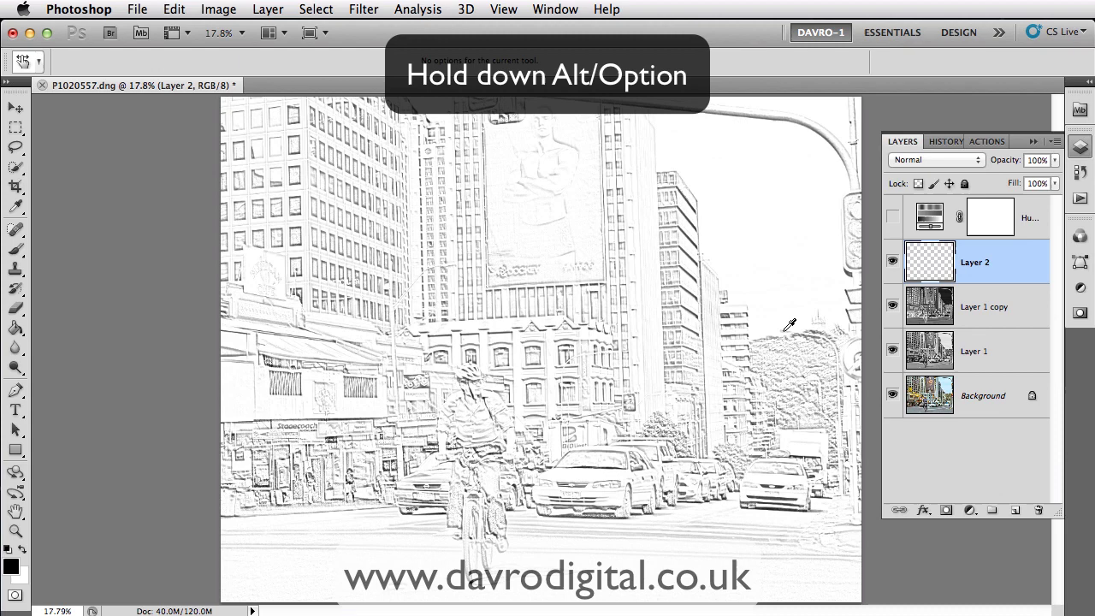
# - Stamp the visible layers into Layer 2 and zoom to 33.3% on the cyclist
pyautogui.click(265, 9)
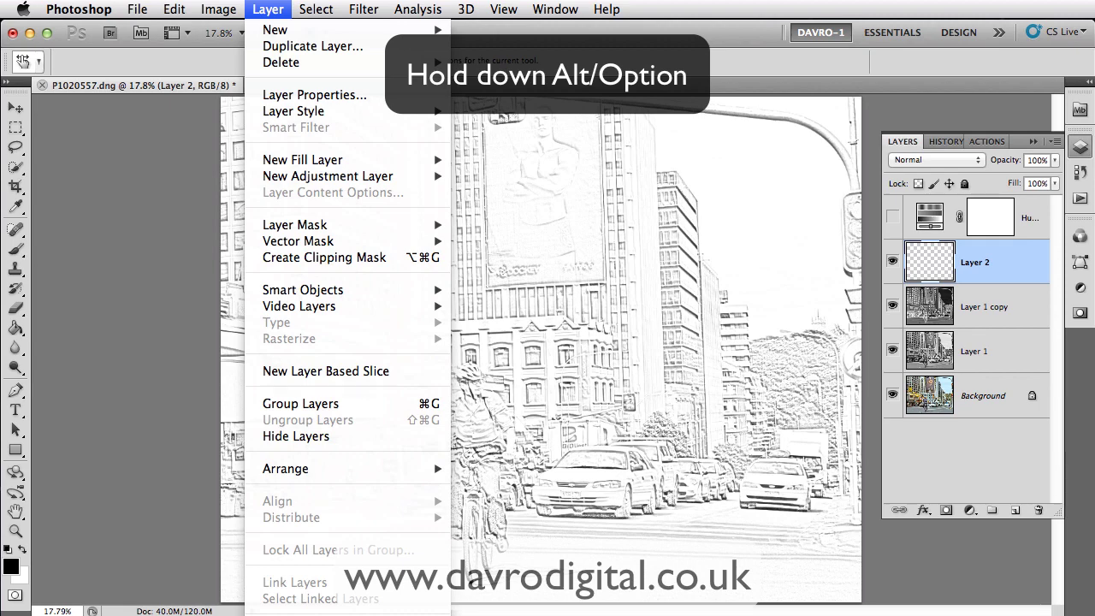
pyautogui.press('super+alt+shift+e')
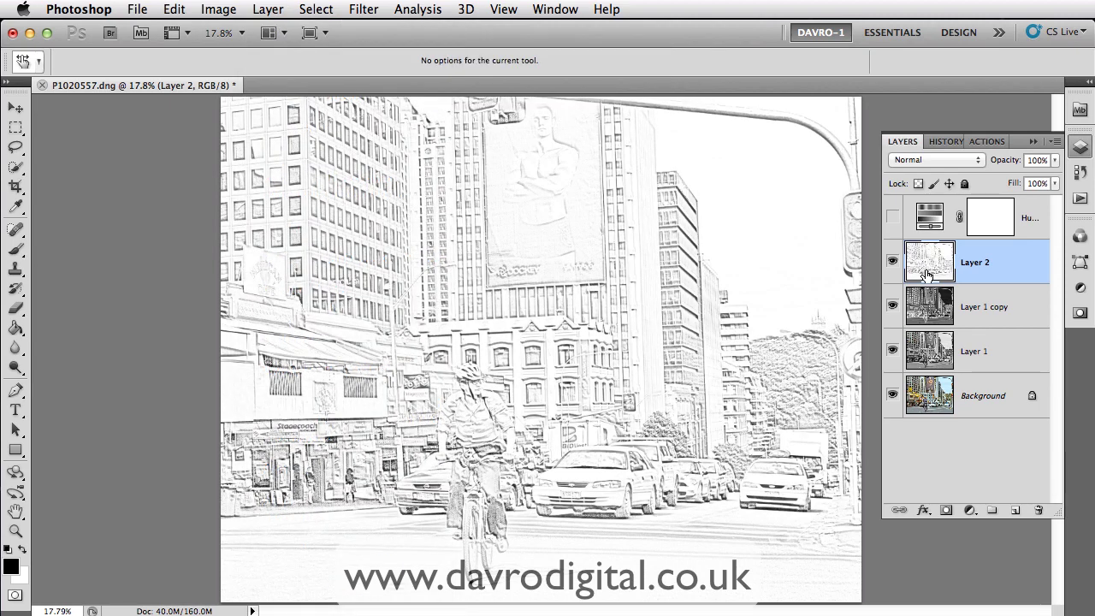
pyautogui.moveTo(892, 397); pyautogui.dragTo(887, 419)
pyautogui.click(600, 363)
pyautogui.click(600, 363)
pyautogui.moveTo(517, 412); pyautogui.dragTo(667, 325)
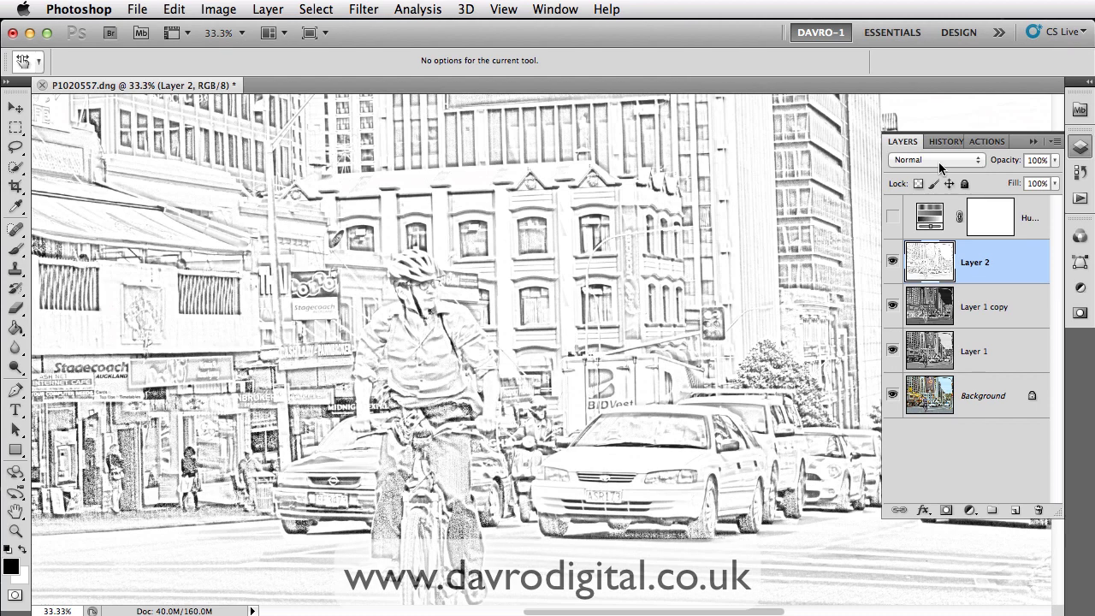
# - Open the Brush Strokes > Crosshatch filter for Layer 2
pyautogui.click(352, 9)
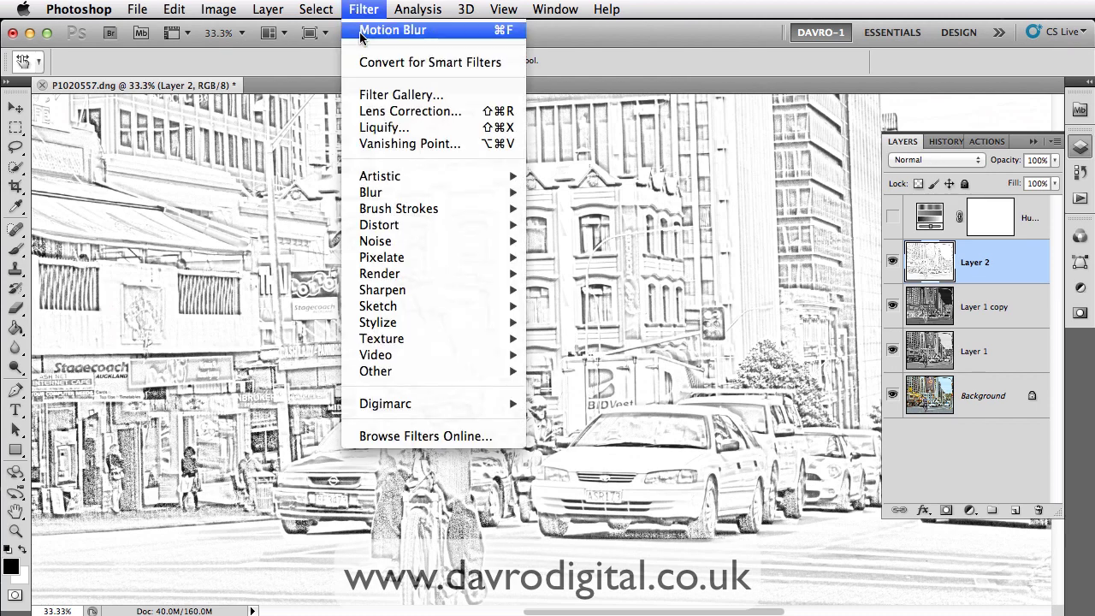
pyautogui.moveTo(380, 212)
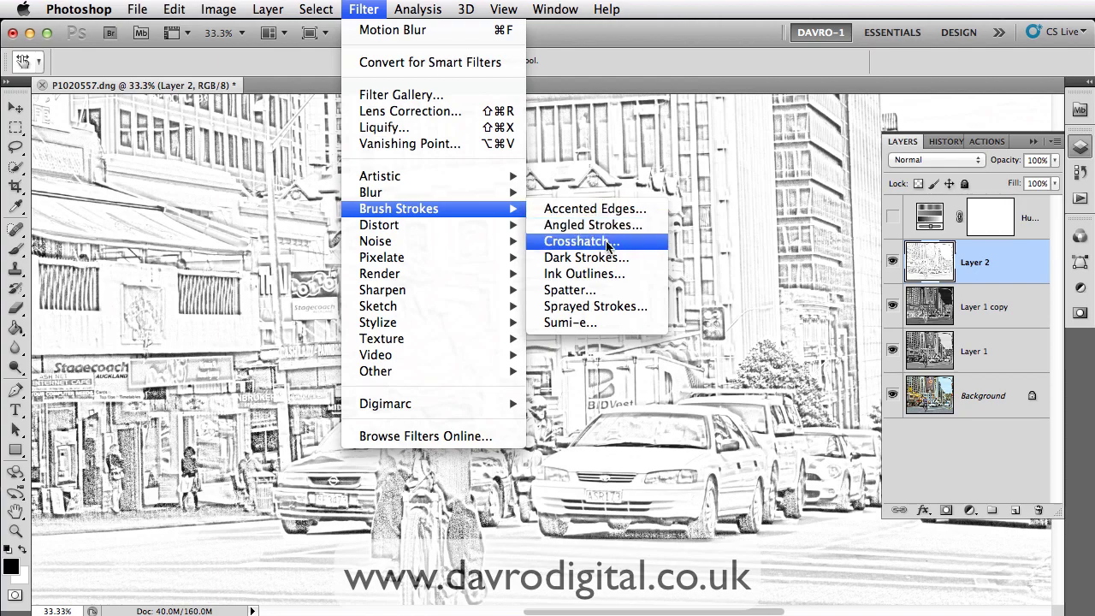
pyautogui.click(608, 243)
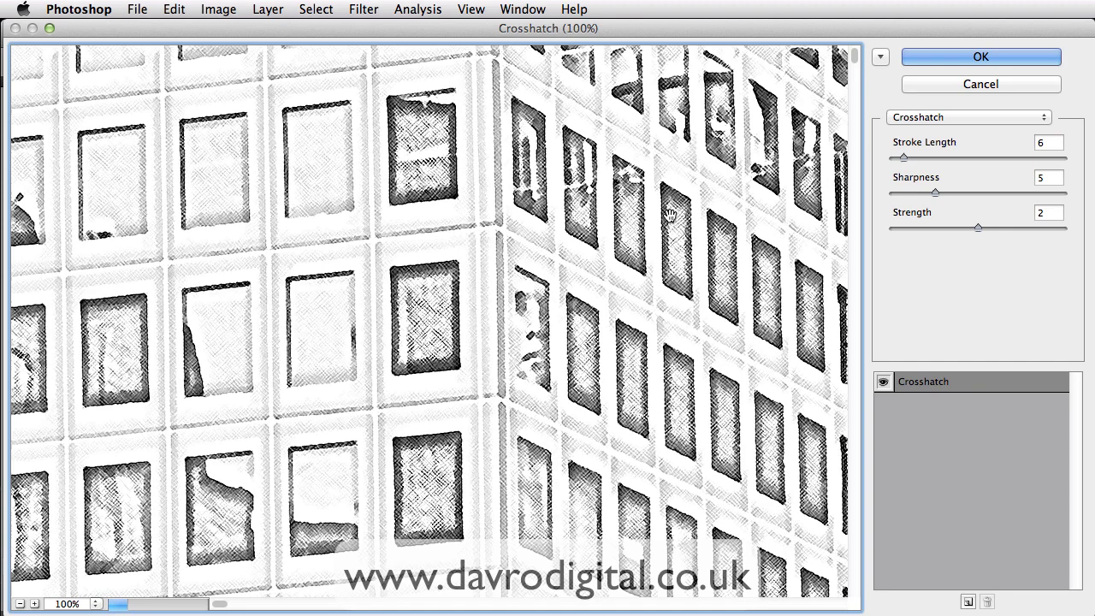
# - Raise Stroke Length to 7 and pan the preview across the building and street lamp
pyautogui.click(906, 158)
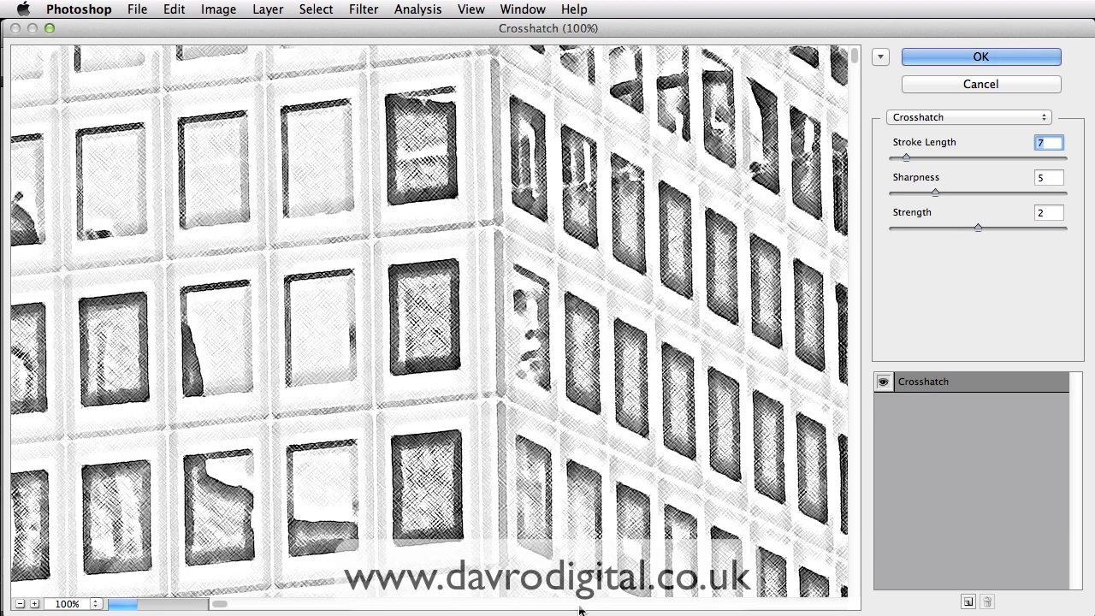
pyautogui.moveTo(653, 450); pyautogui.dragTo(466, 175)
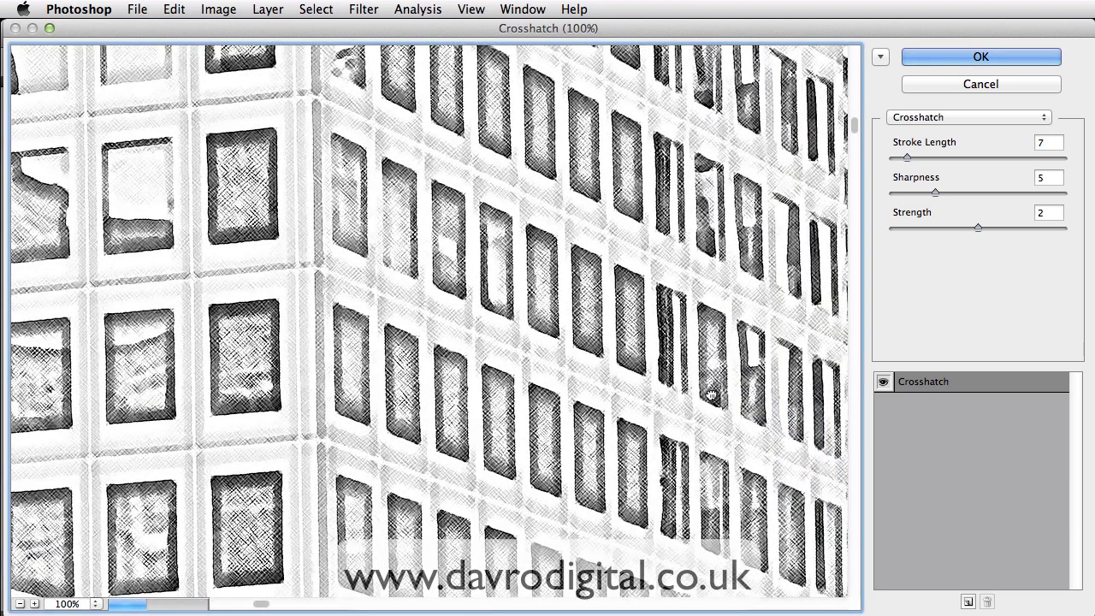
pyautogui.moveTo(711, 396); pyautogui.dragTo(483, 174)
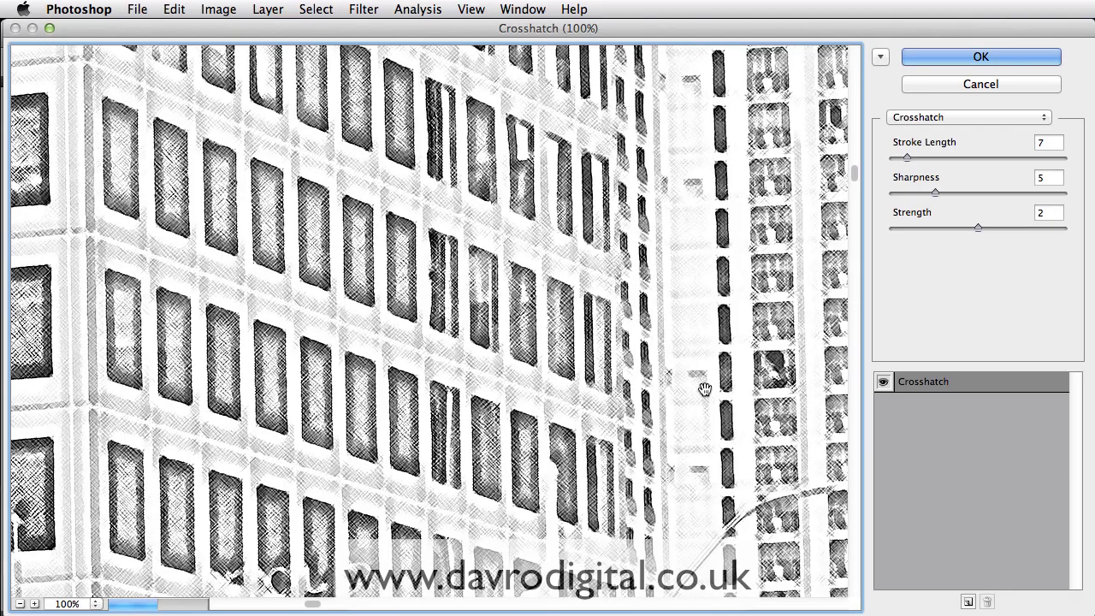
pyautogui.moveTo(572, 396); pyautogui.dragTo(288, 213)
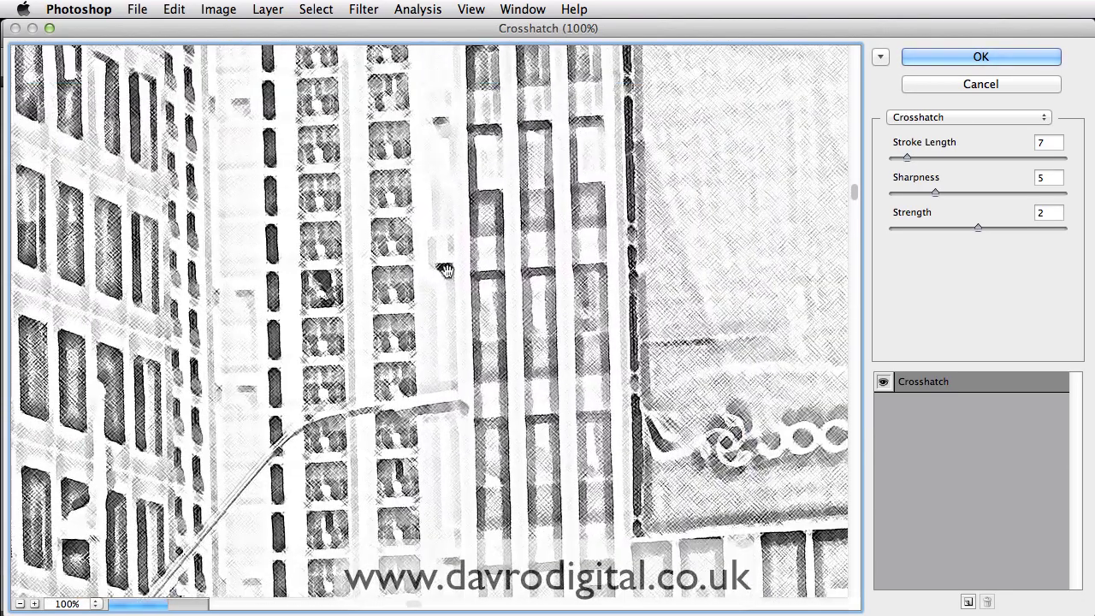
pyautogui.moveTo(753, 445); pyautogui.dragTo(582, 356)
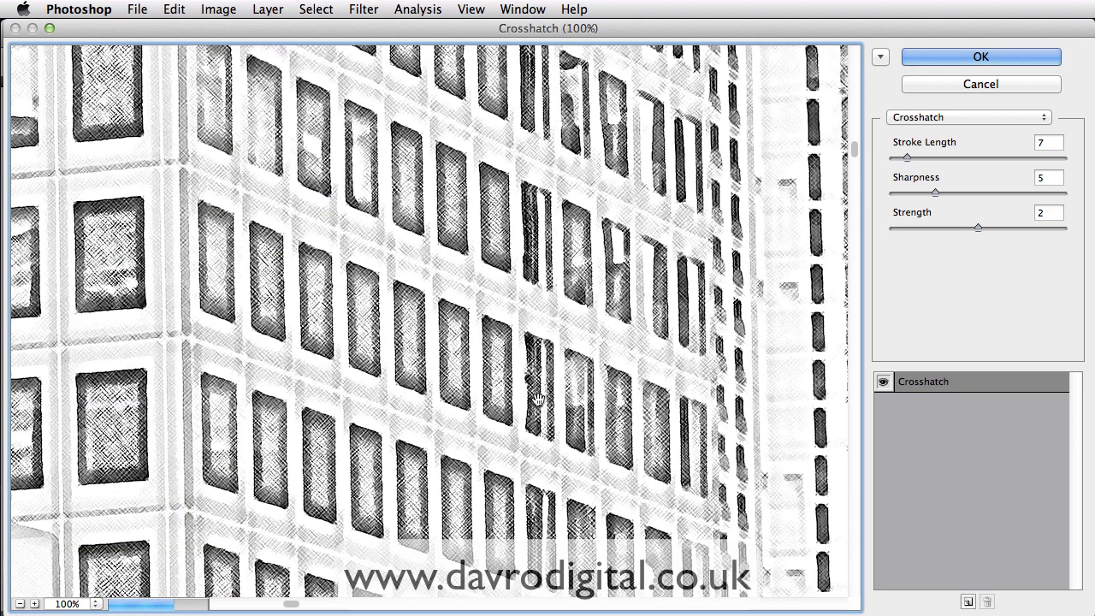
pyautogui.moveTo(539, 400); pyautogui.dragTo(692, 442)
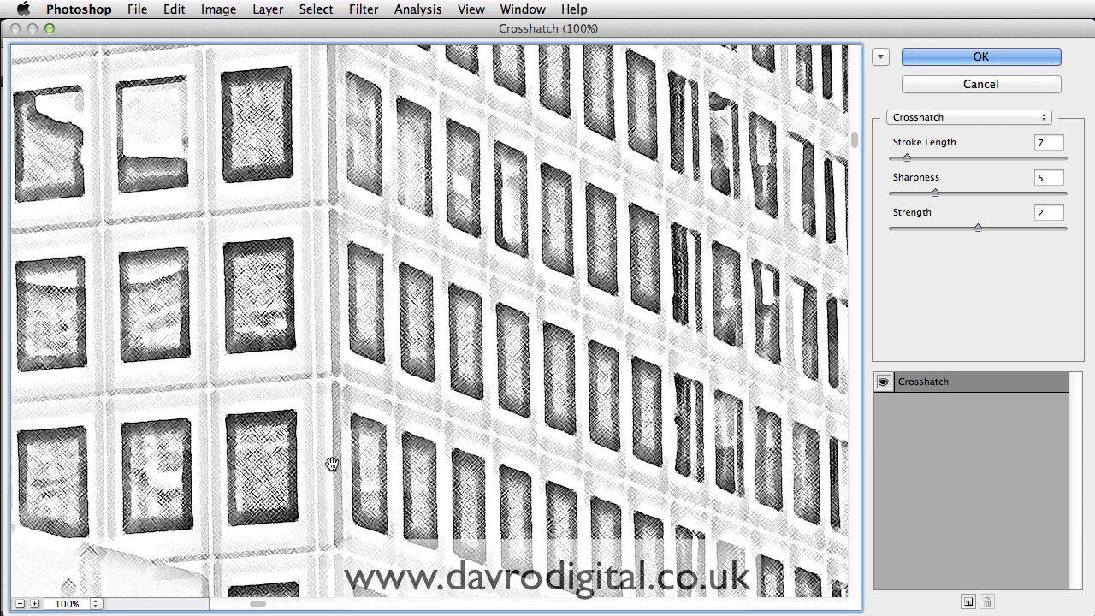
# - Finalize Crosshatch at Stroke Length 7, Sharpness 6, Strength 2 and apply it
pyautogui.click(908, 157)
pyautogui.moveTo(909, 157); pyautogui.dragTo(966, 160)
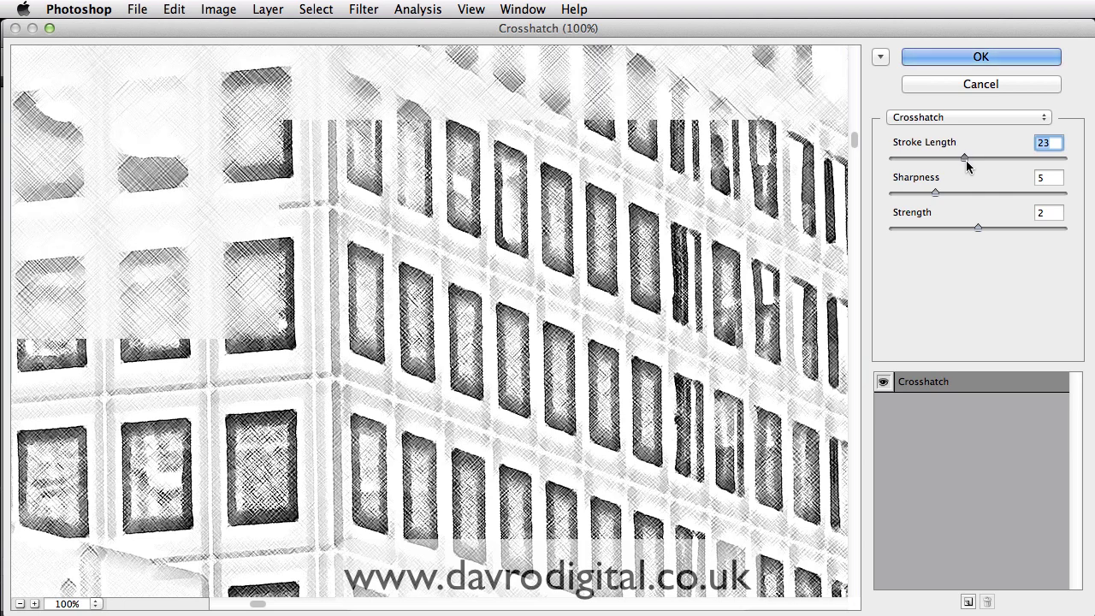
pyautogui.moveTo(966, 160); pyautogui.dragTo(912, 158)
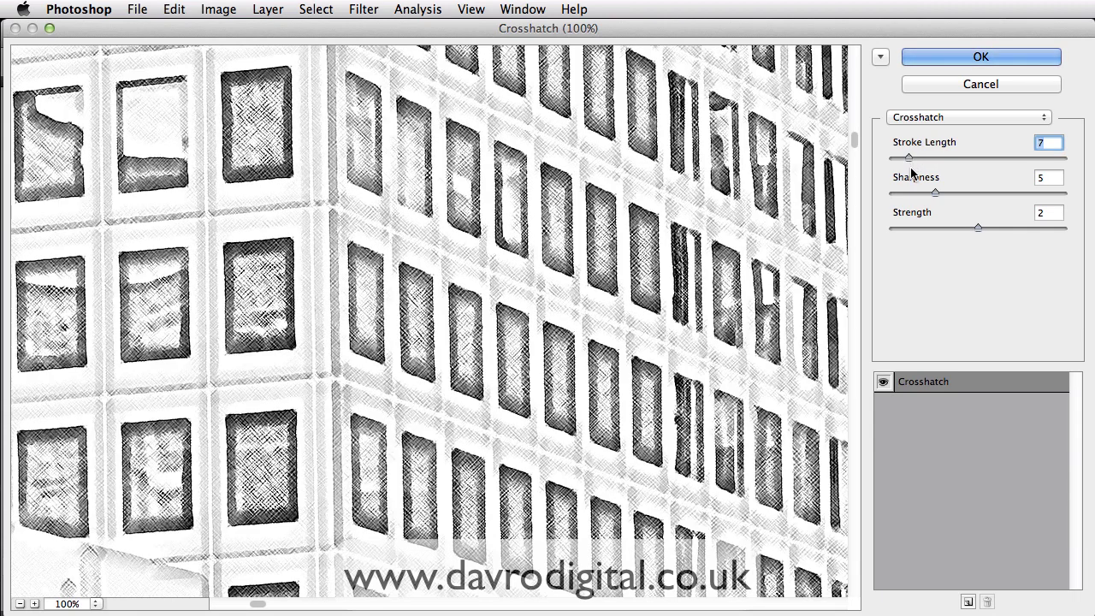
pyautogui.moveTo(935, 195)
pyautogui.mouseDown()
pyautogui.moveTo(990, 195)
pyautogui.moveTo(942, 197)
pyautogui.mouseUp()
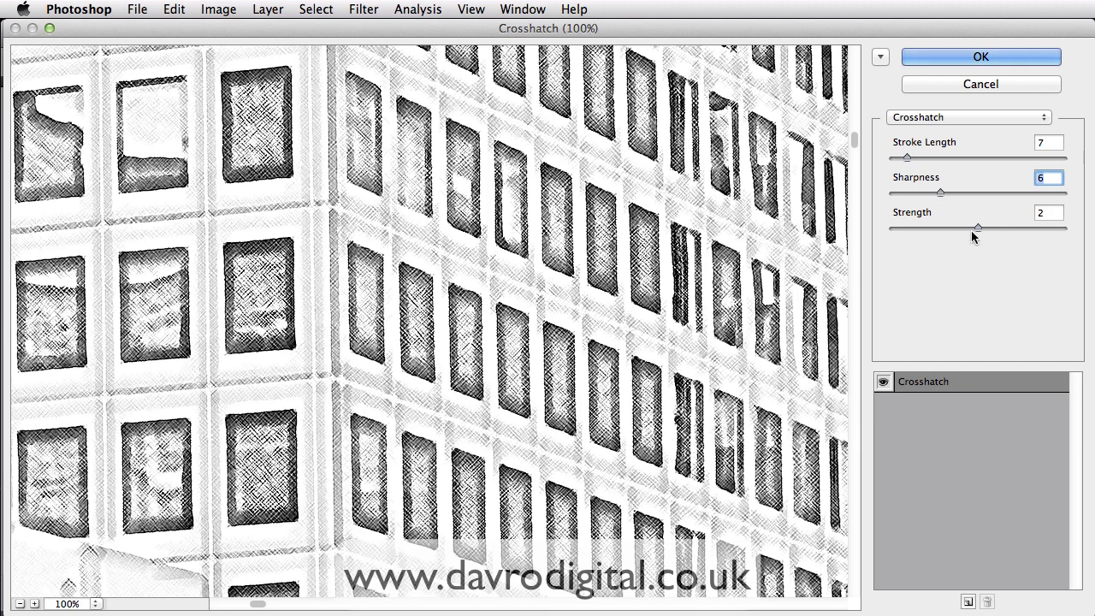
pyautogui.moveTo(976, 229)
pyautogui.mouseDown()
pyautogui.moveTo(909, 226)
pyautogui.moveTo(1052, 231)
pyautogui.moveTo(981, 229)
pyautogui.mouseUp()
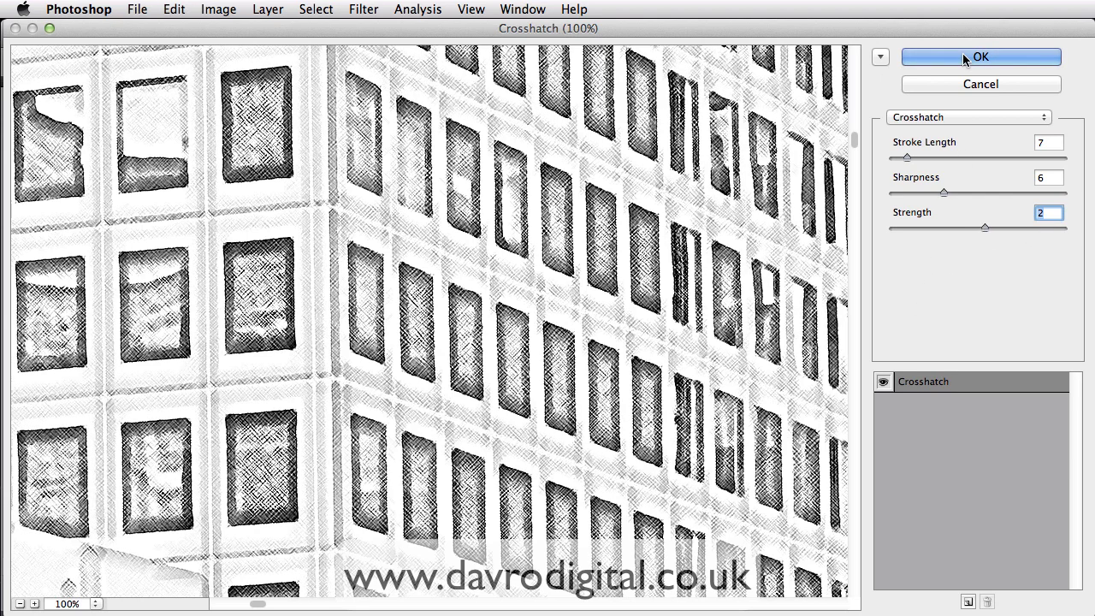
pyautogui.press('Return')
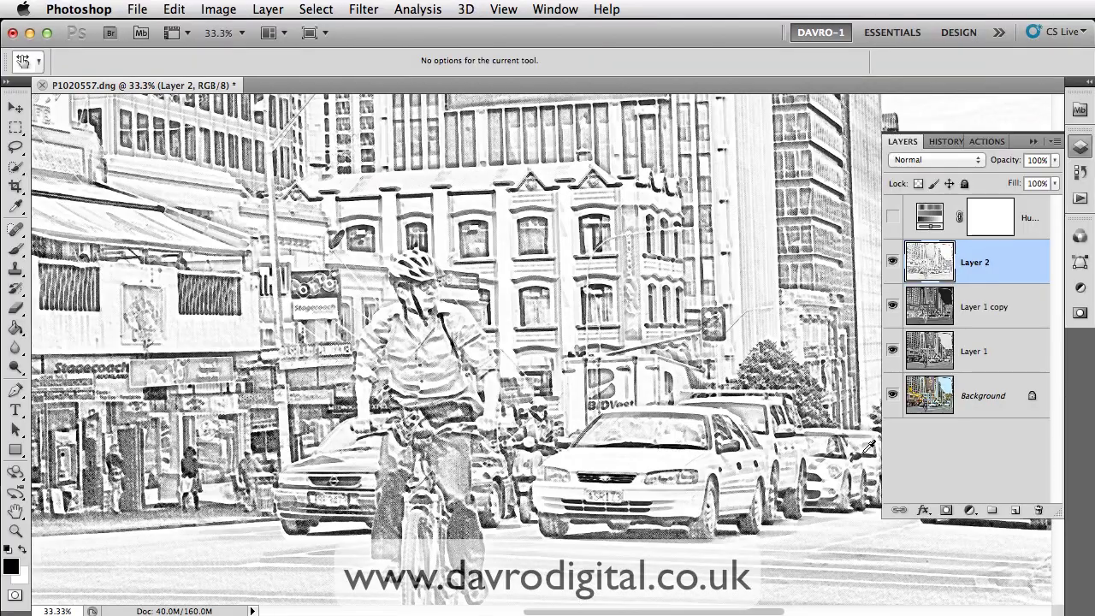
pyautogui.click(525, 321)
pyautogui.click(527, 324)
pyautogui.click(530, 327)
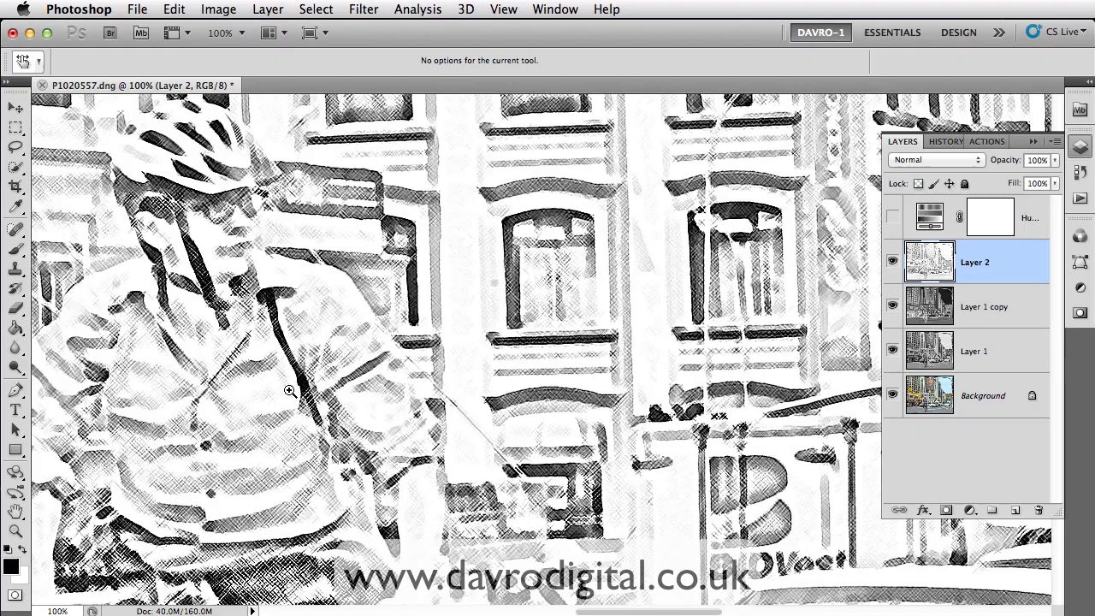
pyautogui.scroll(-10, 274, 388)
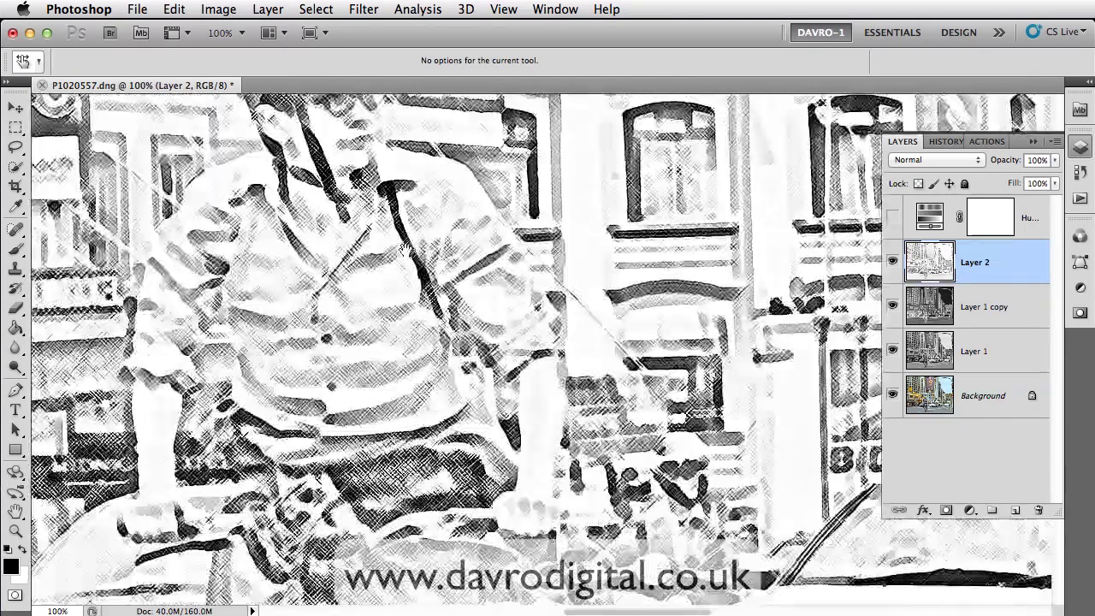
pyautogui.scroll(-3, 379, 408)
pyautogui.hscroll(8, 385, 398)
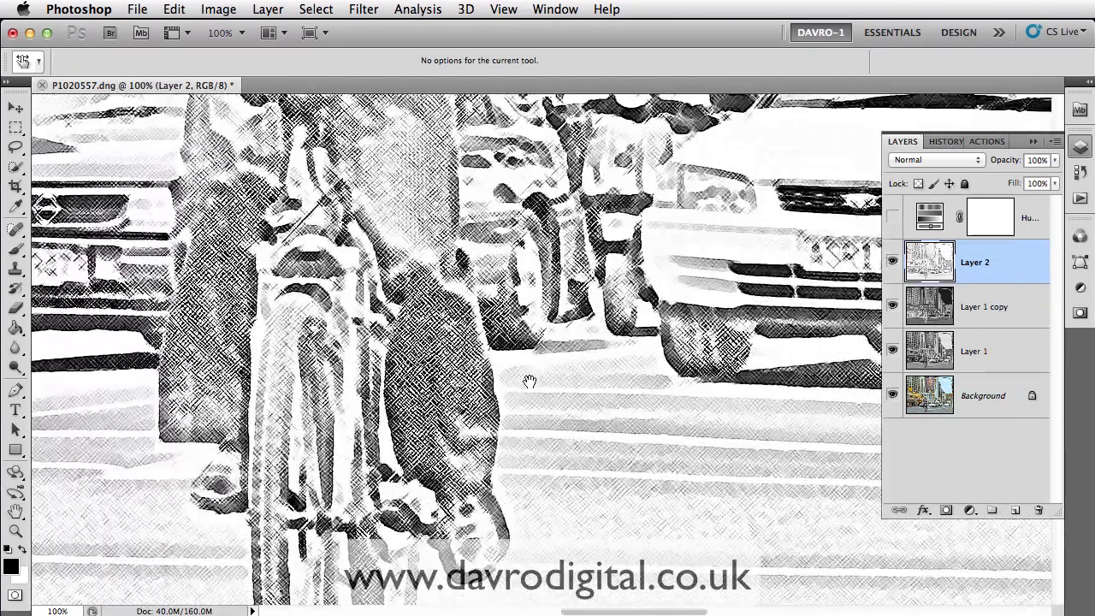
pyautogui.scroll(4, 390, 391)
pyautogui.hscroll(7, 390, 391)
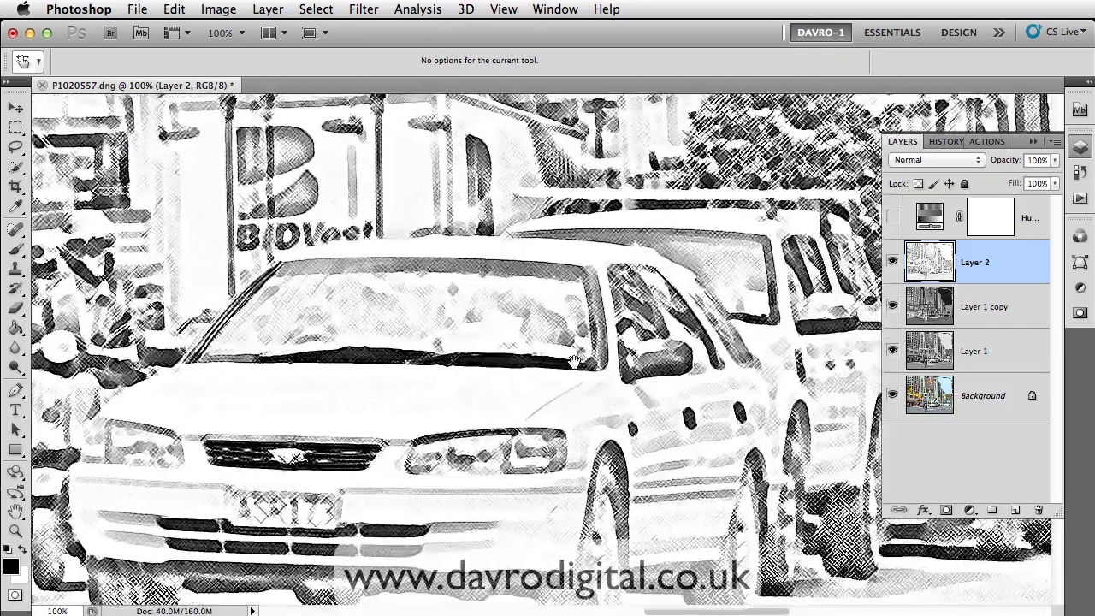
pyautogui.scroll(2, 580, 363)
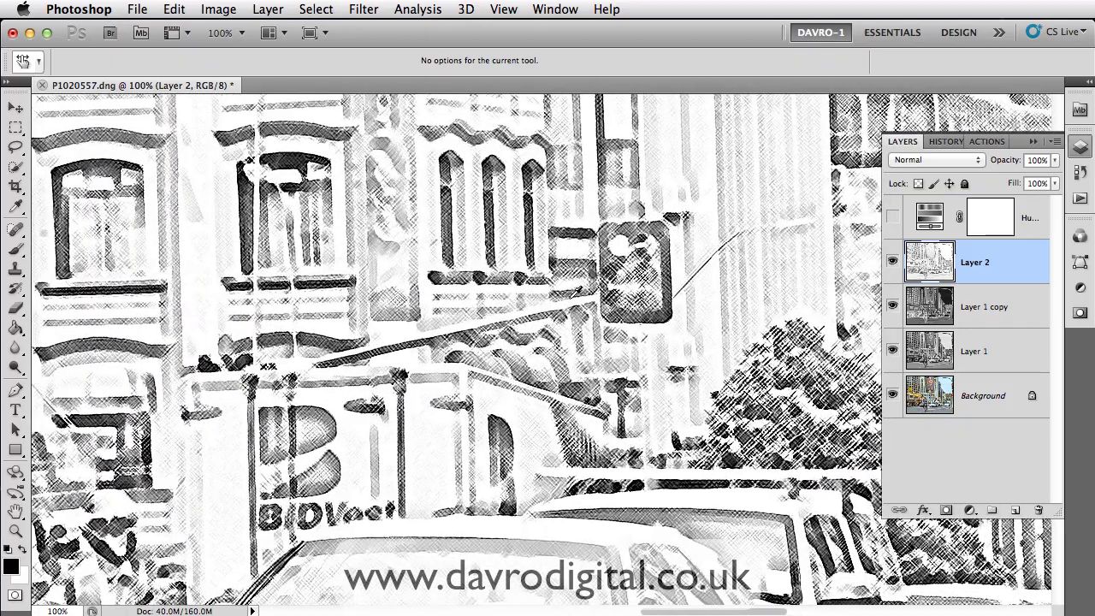
pyautogui.press('super+0')
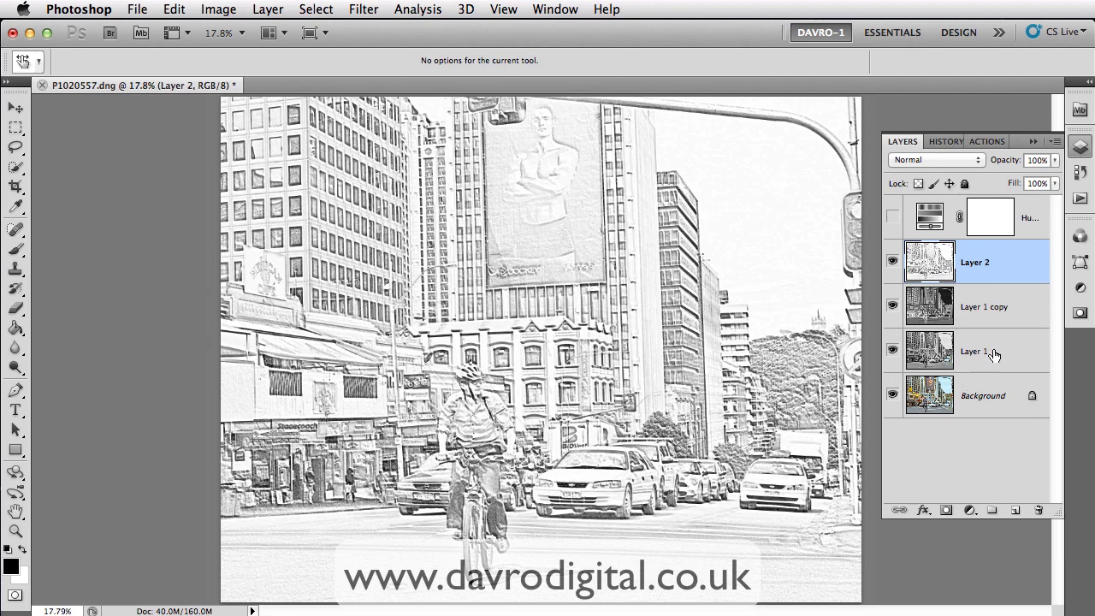
# - Group Layer 1 and Layer 1 copy into Group 1, hide it, and select Layer 2
pyautogui.click(985, 310)
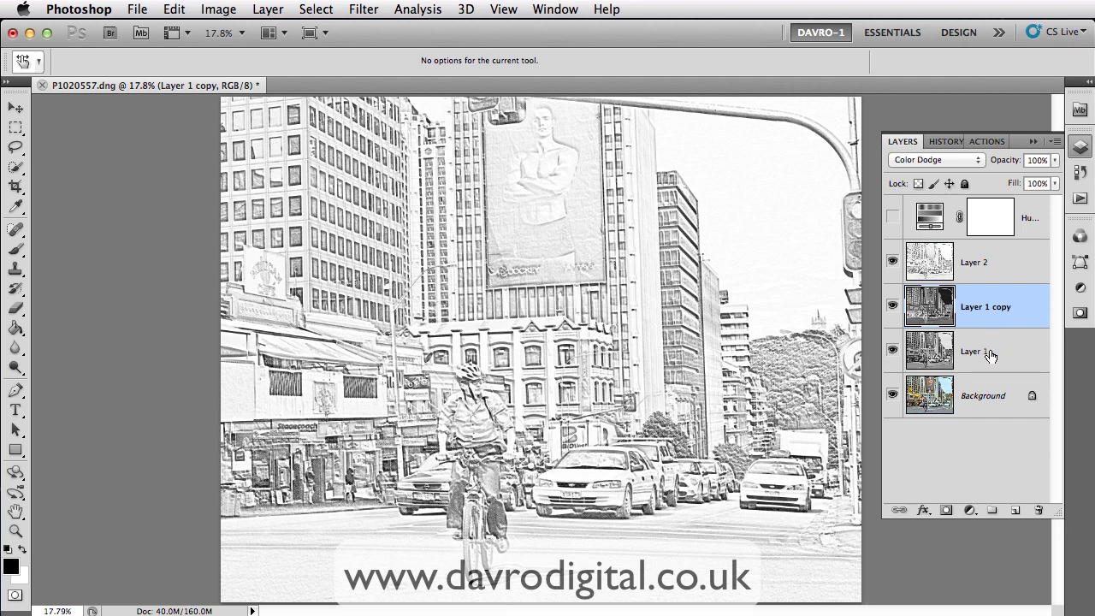
pyautogui.keyDown('super'); pyautogui.click(987, 357); pyautogui.keyUp('super')
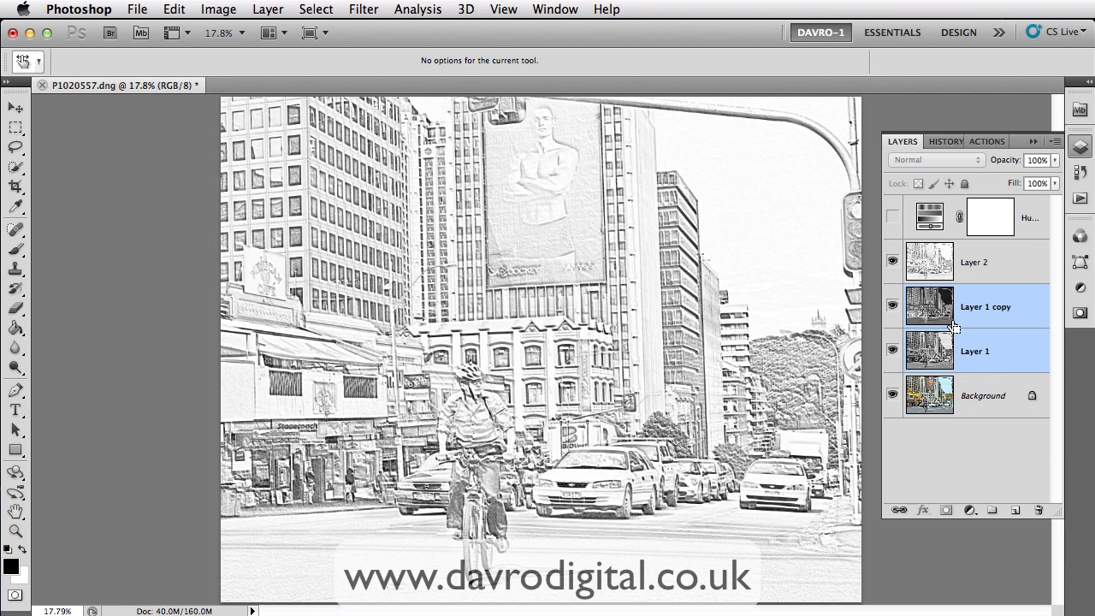
pyautogui.press('super+g')
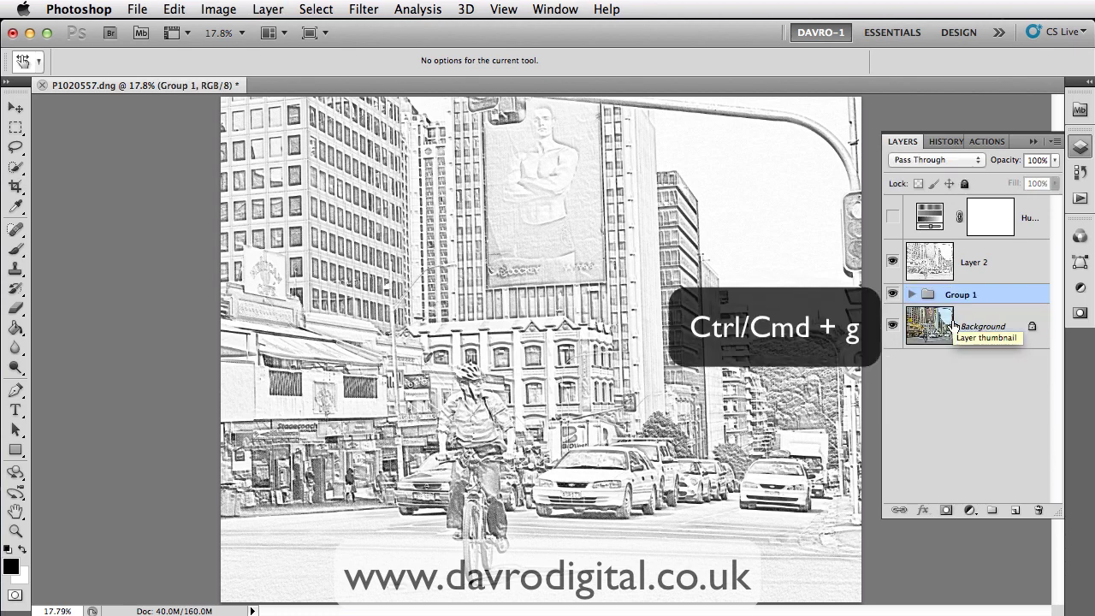
pyautogui.click(892, 295)
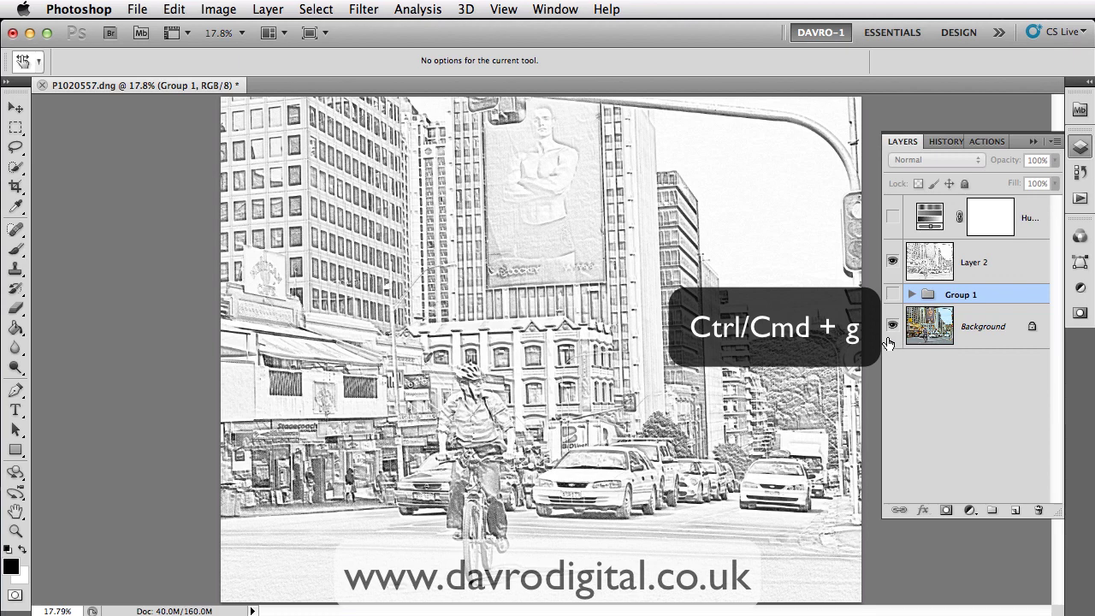
pyautogui.click(982, 265)
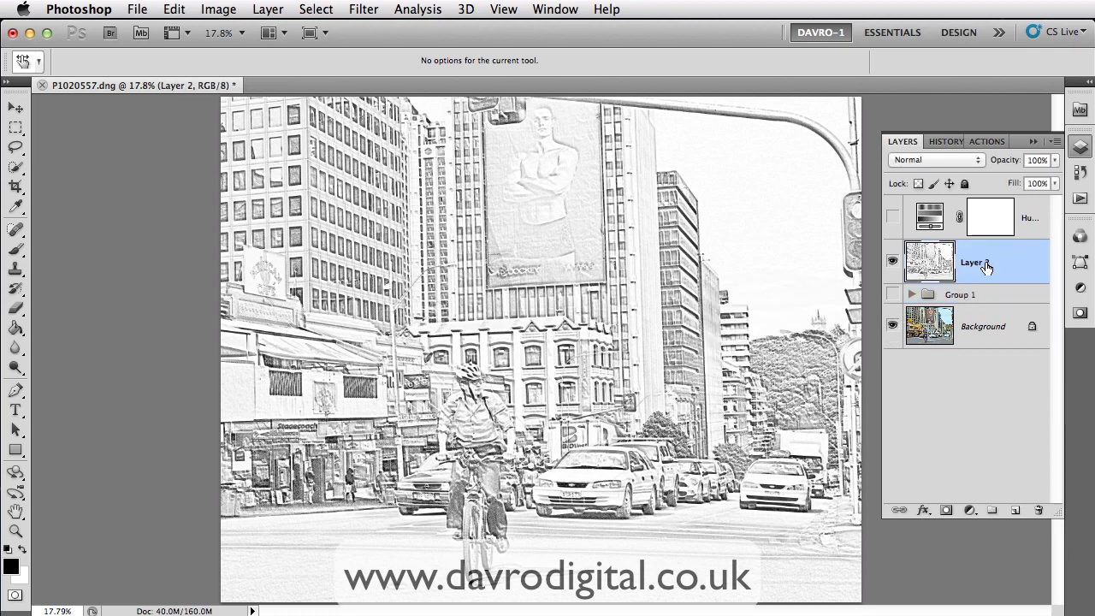
# - Add a Solid Color fill layer in deep blue #1d45a2 above Layer 2
pyautogui.click(970, 512)
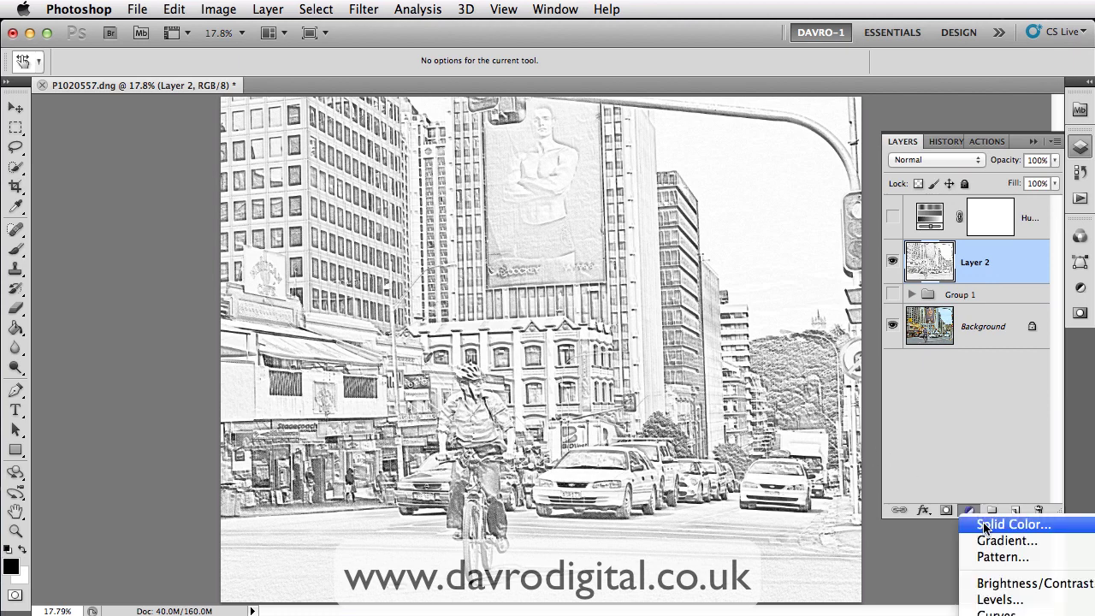
pyautogui.click(984, 524)
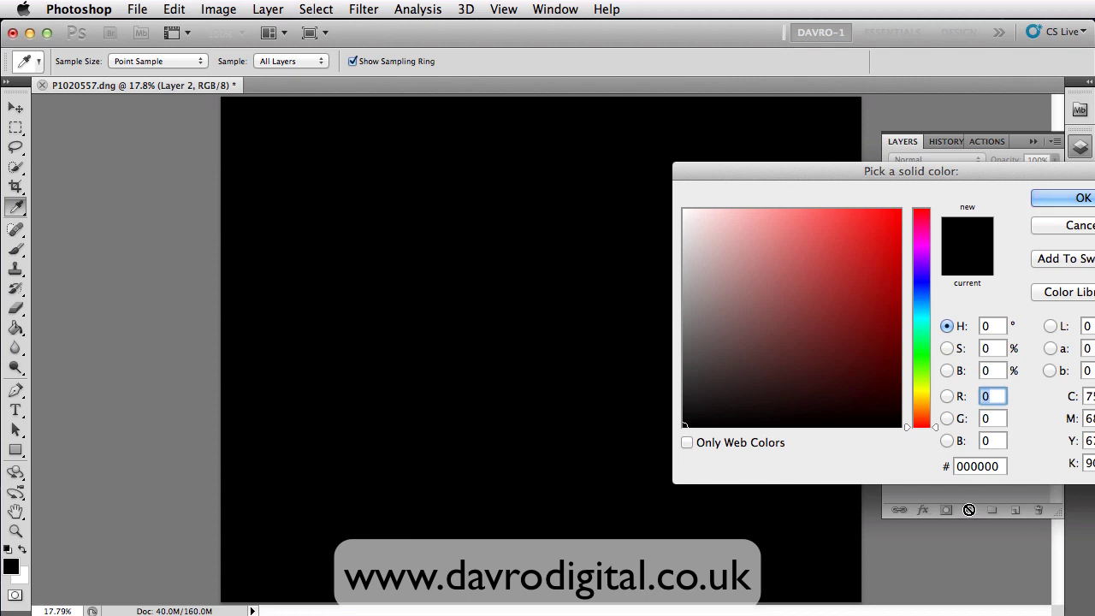
pyautogui.moveTo(723, 176); pyautogui.dragTo(683, 233)
pyautogui.moveTo(882, 348); pyautogui.dragTo(882, 352)
pyautogui.click(821, 347)
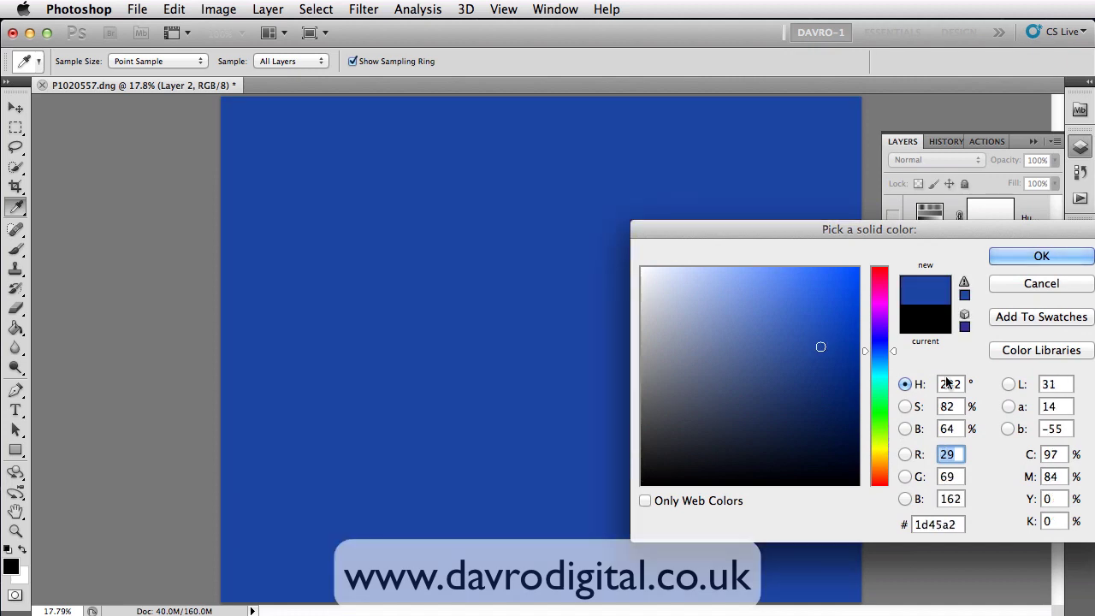
pyautogui.click(1029, 259)
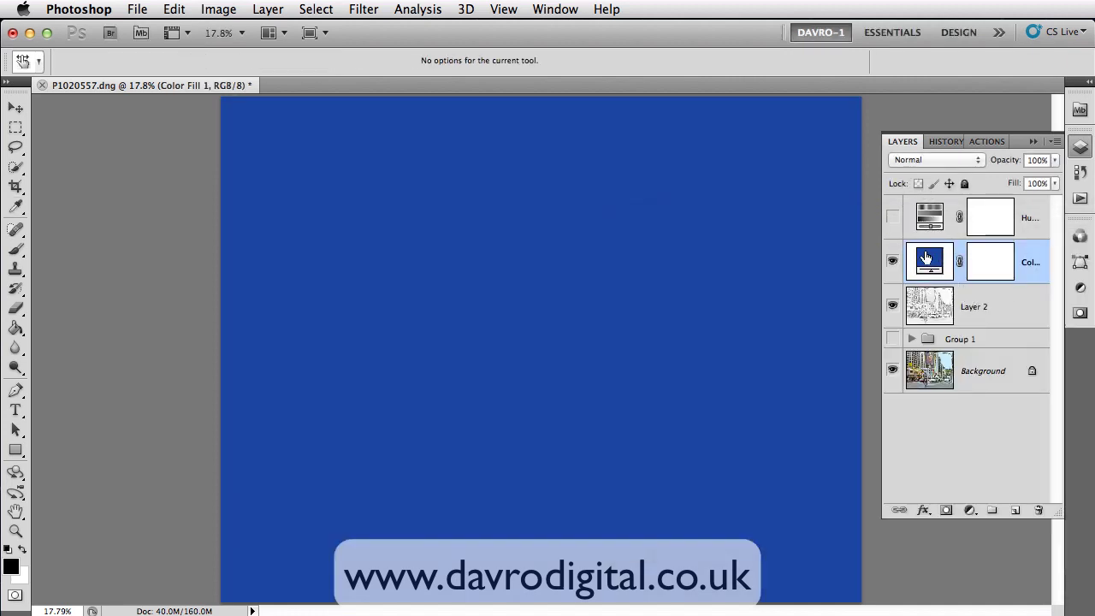
# - Set Color Fill 1 to Soft Light, toggle its visibility to compare, and zoom in
pyautogui.click(916, 163)
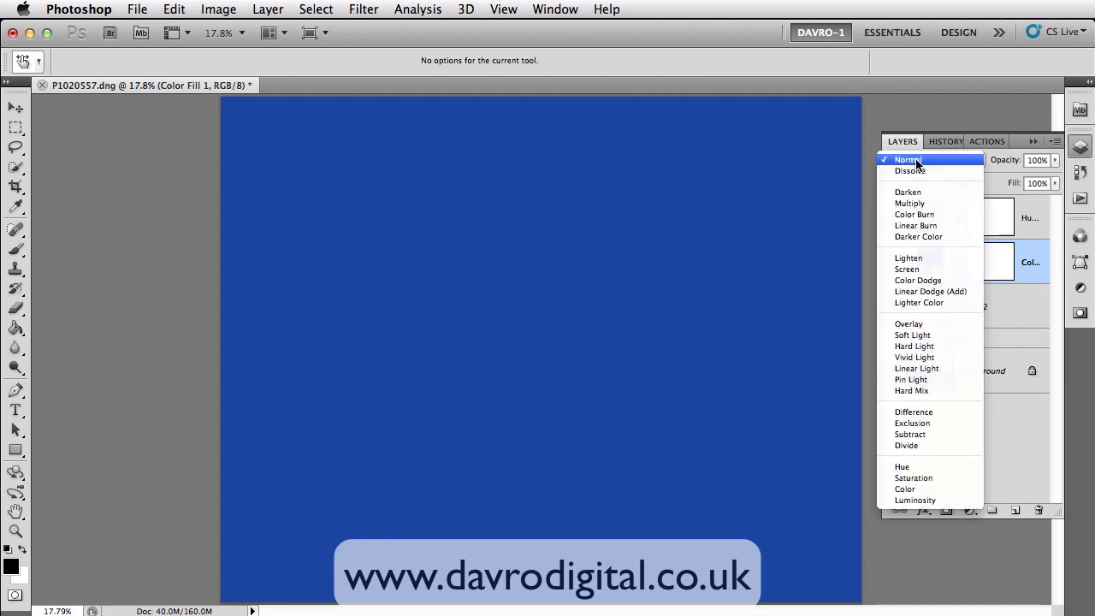
pyautogui.click(934, 333)
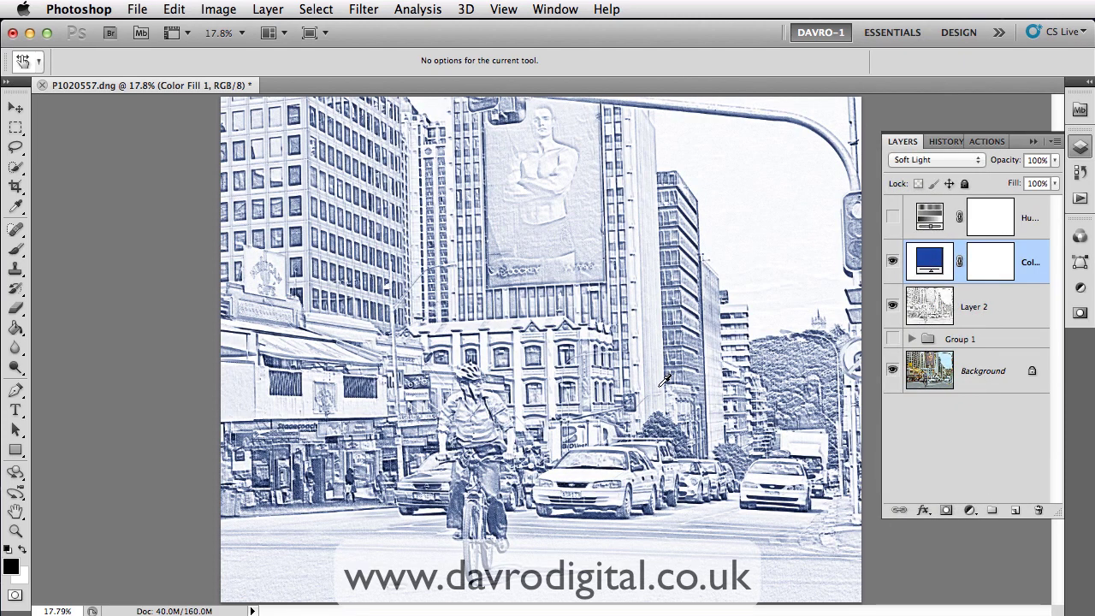
pyautogui.click(893, 265)
pyautogui.click(893, 267)
pyautogui.press('super+equal')
pyautogui.press('super+equal')
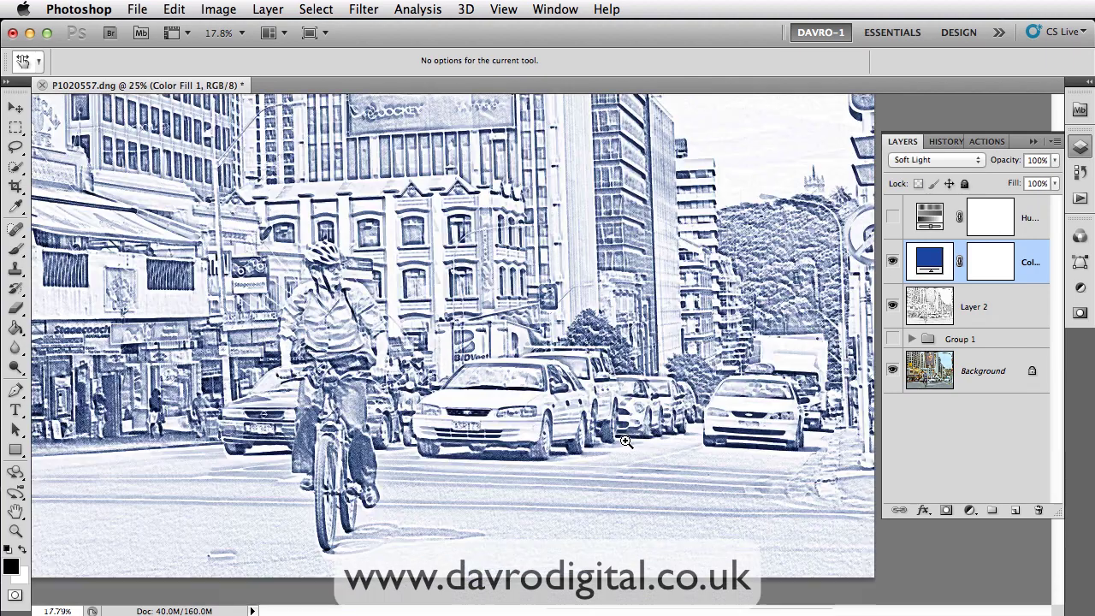
# - Reopen the fill layer's colour picker and try darker blue and magenta tints
pyautogui.moveTo(557, 367); pyautogui.dragTo(762, 438)
pyautogui.doubleClick(930, 264)
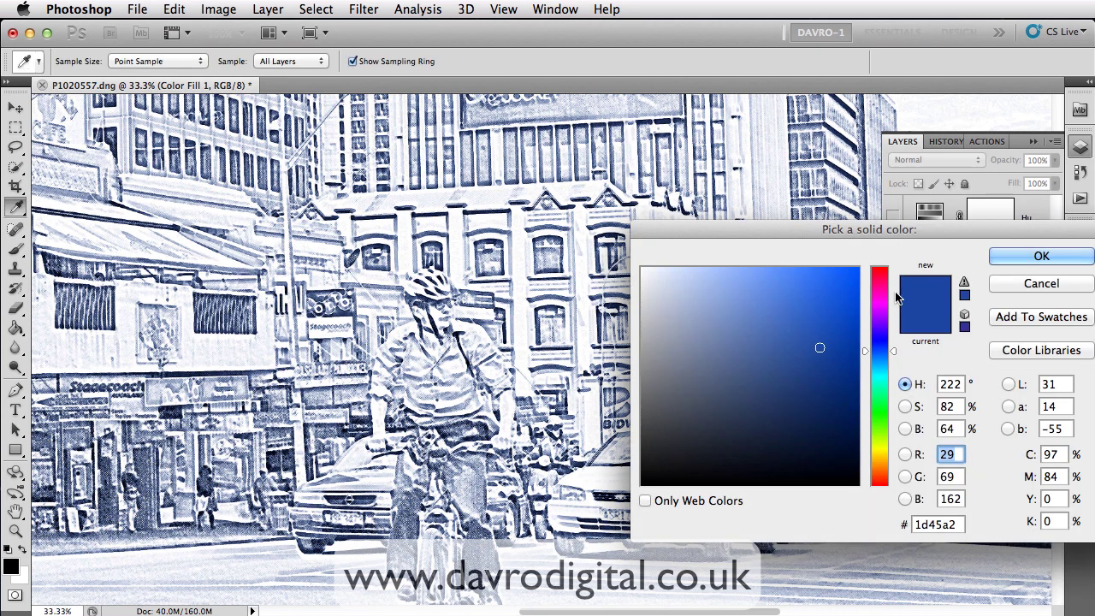
pyautogui.click(825, 371)
pyautogui.moveTo(821, 396)
pyautogui.mouseDown()
pyautogui.moveTo(711, 320)
pyautogui.moveTo(756, 307)
pyautogui.moveTo(775, 339)
pyautogui.moveTo(745, 364)
pyautogui.moveTo(729, 329)
pyautogui.mouseUp()
pyautogui.moveTo(879, 296); pyautogui.dragTo(879, 306)
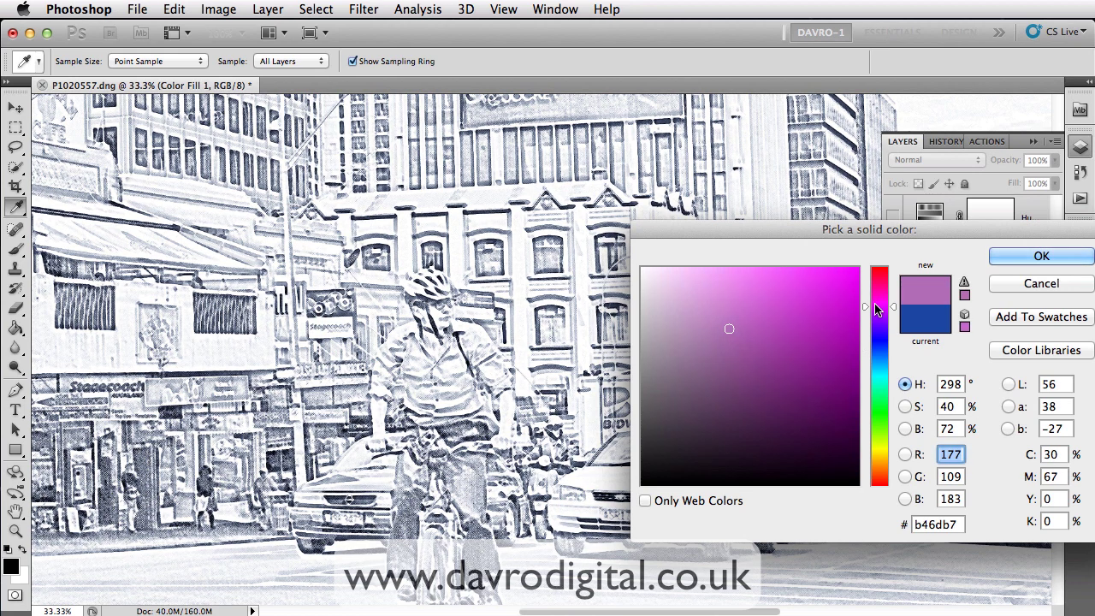
pyautogui.click(756, 339)
pyautogui.moveTo(756, 339); pyautogui.dragTo(790, 380)
# - Try red and green tints, then settle on the lighter blue 5462cc
pyautogui.moveTo(879, 306); pyautogui.dragTo(879, 278)
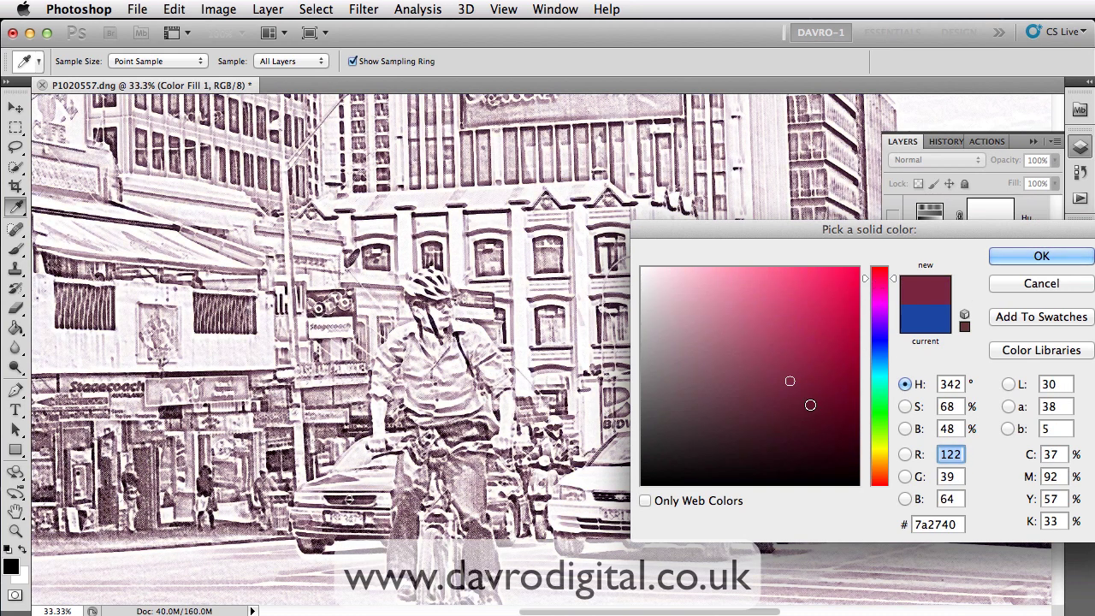
pyautogui.click(709, 384)
pyautogui.click(734, 422)
pyautogui.click(880, 420)
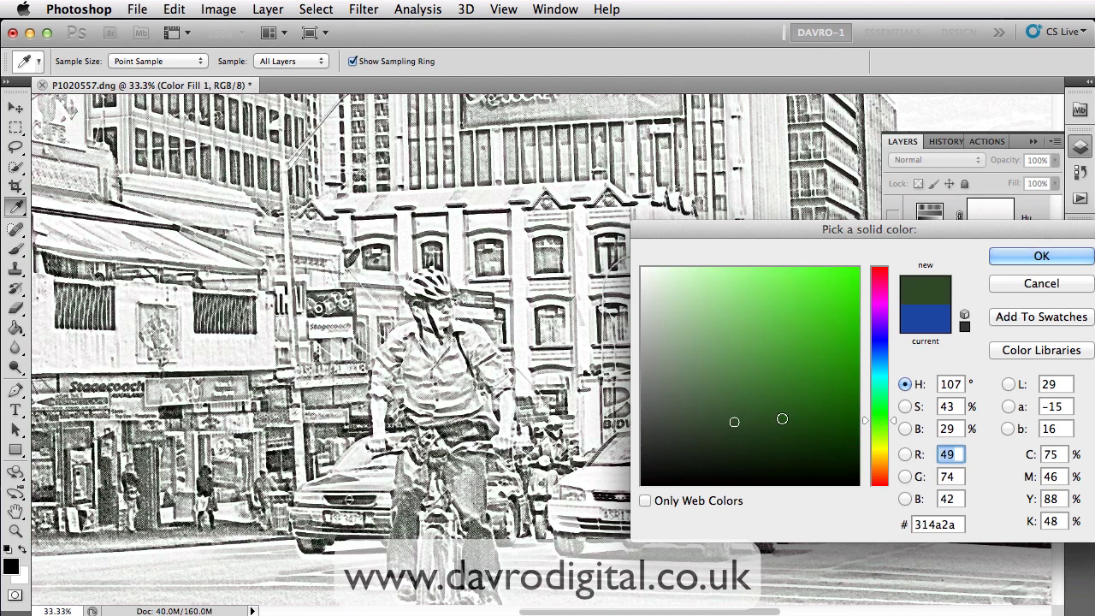
pyautogui.click(717, 367)
pyautogui.click(722, 365)
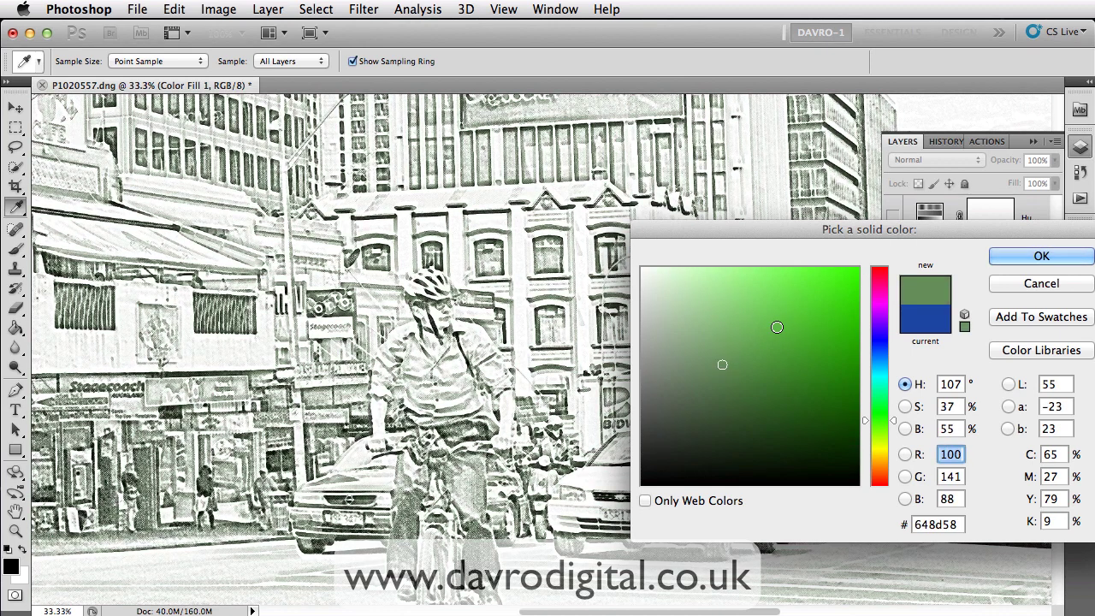
pyautogui.click(880, 344)
pyautogui.click(756, 322)
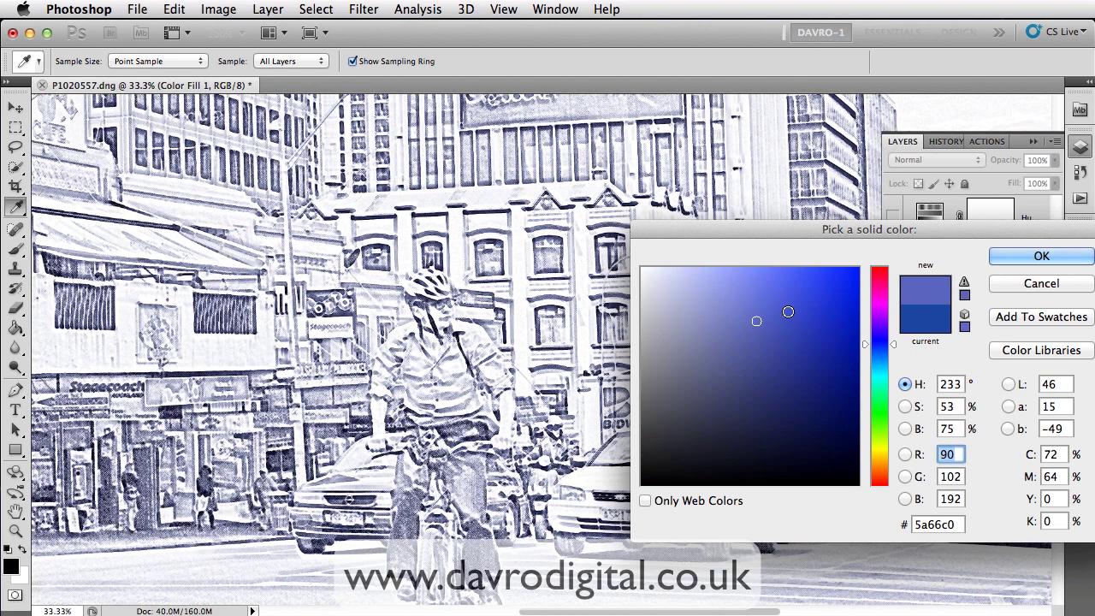
pyautogui.click(769, 311)
# - Apply the 5462cc fill colour and toggle the fill layer off and on to compare
pyautogui.click(1041, 257)
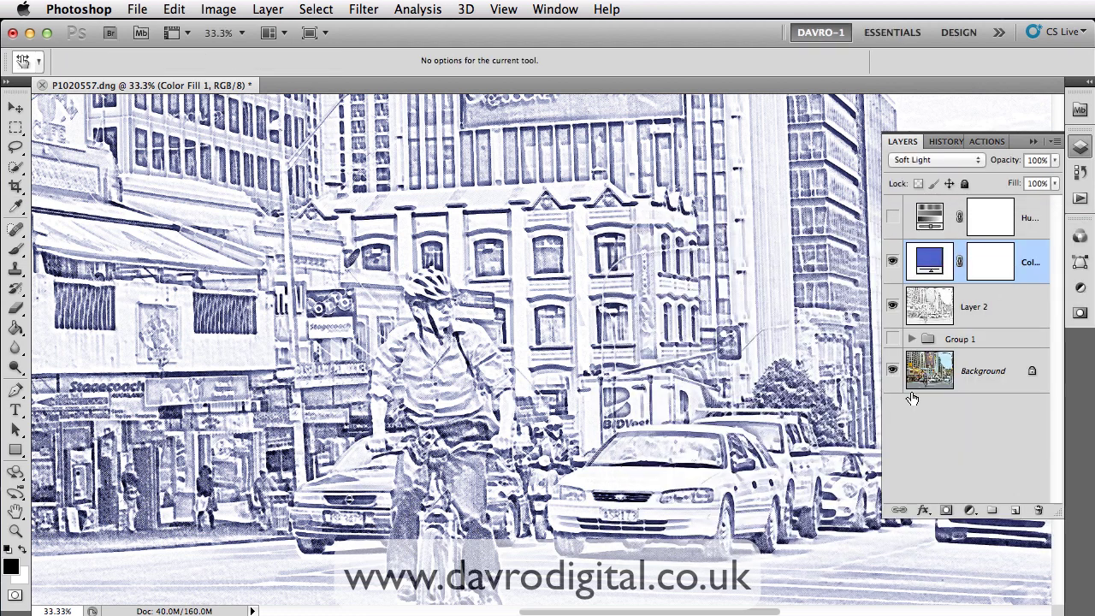
pyautogui.click(891, 263)
pyautogui.click(892, 262)
pyautogui.hotkey('shift', 'alt', 'f')
# - Fit the image on screen and lower Layer 2's opacity to about 76%
pyautogui.press('super+0')
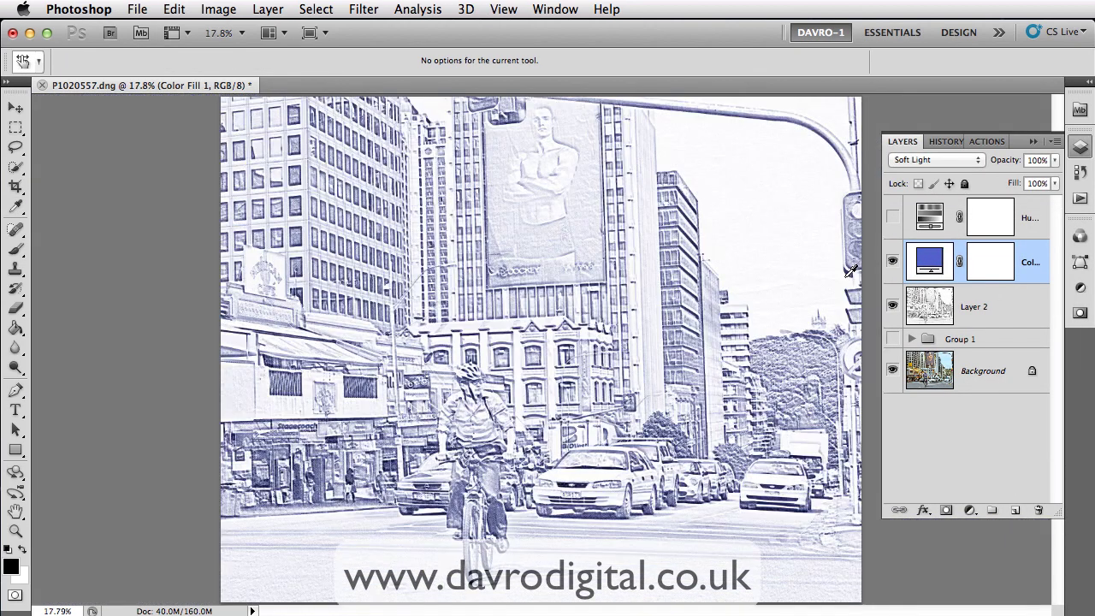
pyautogui.click(887, 336)
pyautogui.click(982, 315)
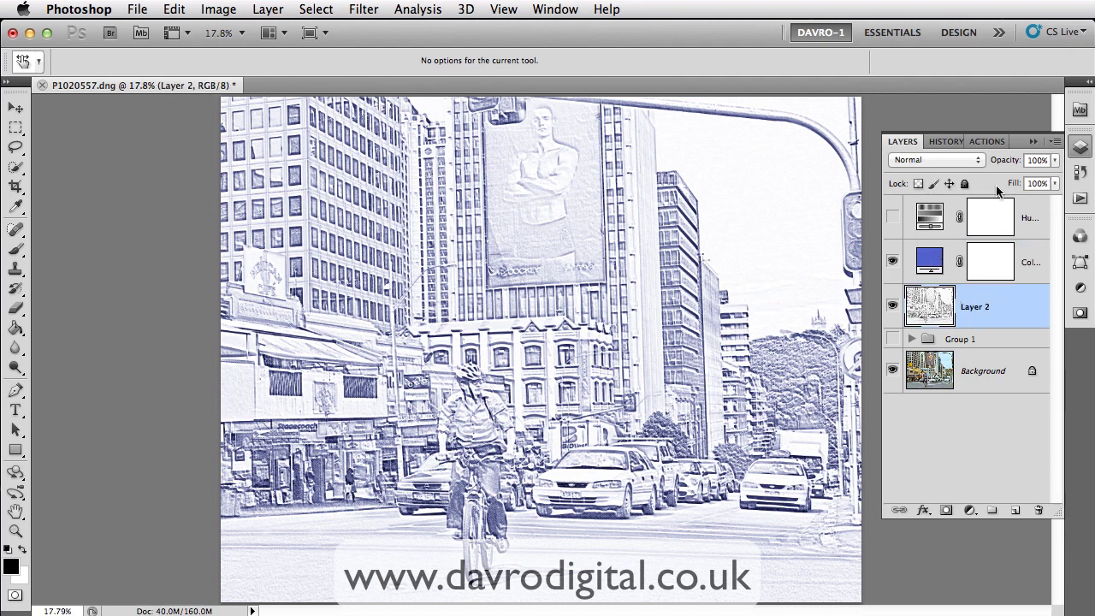
pyautogui.moveTo(1015, 164); pyautogui.dragTo(999, 167)
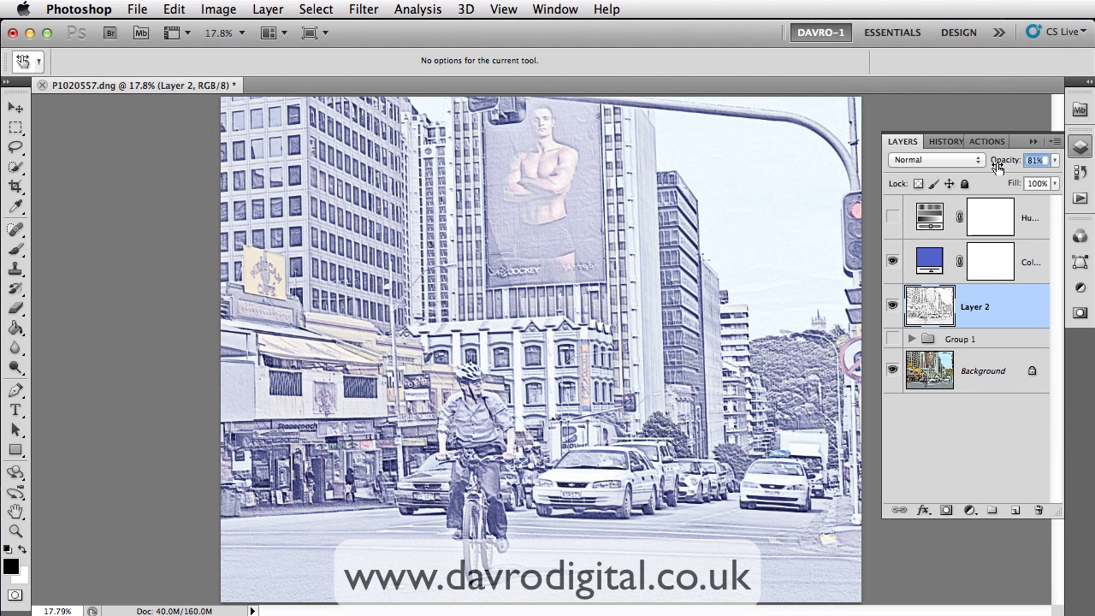
pyautogui.moveTo(1000, 167); pyautogui.dragTo(995, 169)
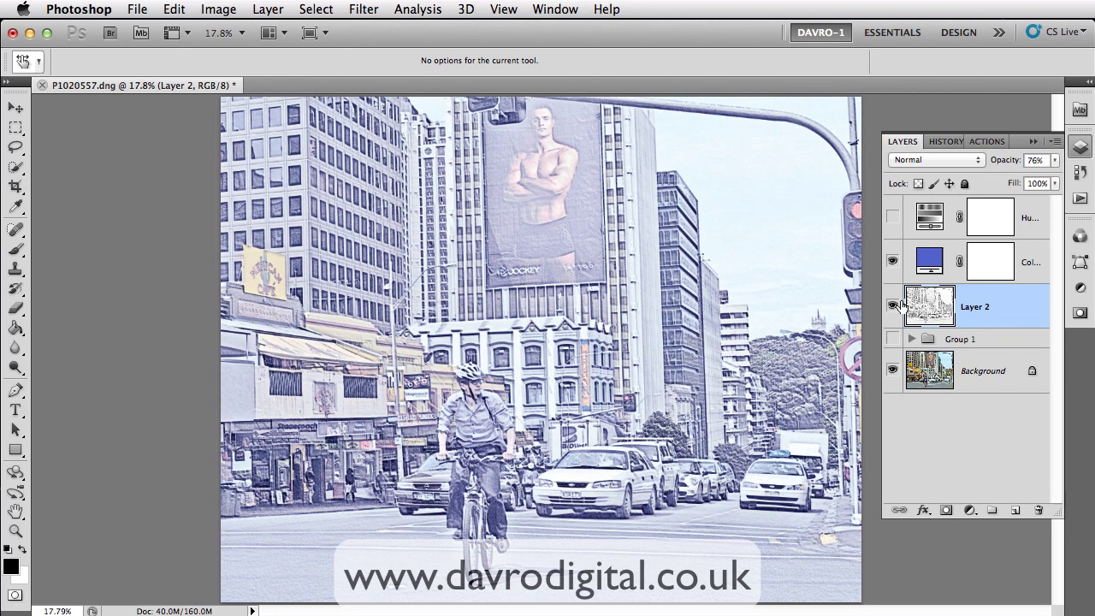
pyautogui.doubleClick(928, 266)
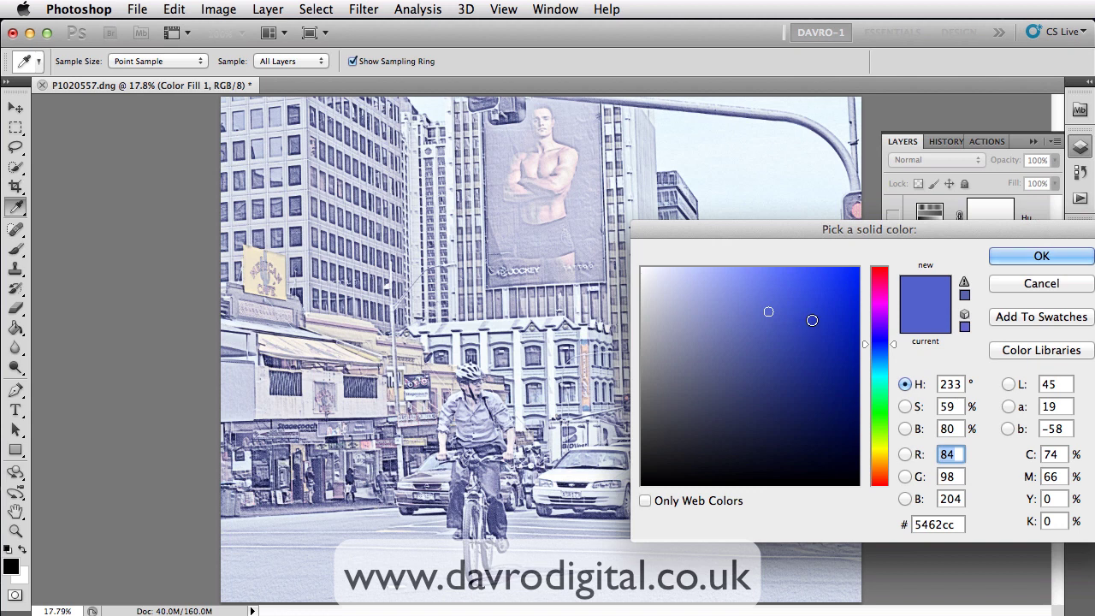
pyautogui.click(732, 320)
pyautogui.moveTo(732, 320)
pyautogui.mouseDown()
pyautogui.moveTo(714, 311)
pyautogui.moveTo(721, 330)
pyautogui.moveTo(704, 314)
pyautogui.mouseUp()
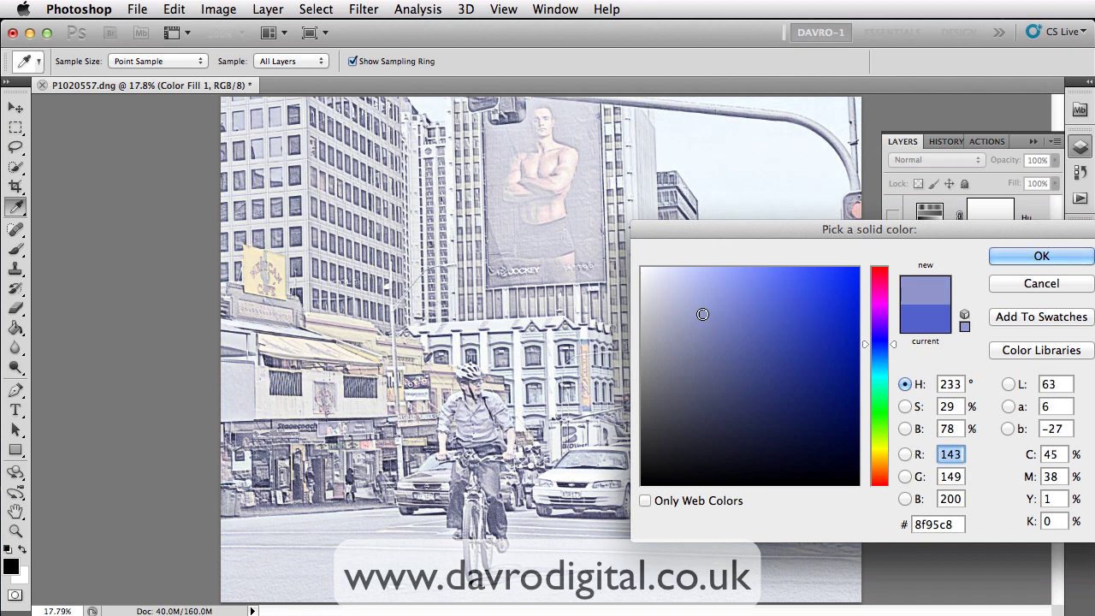
pyautogui.click(1013, 259)
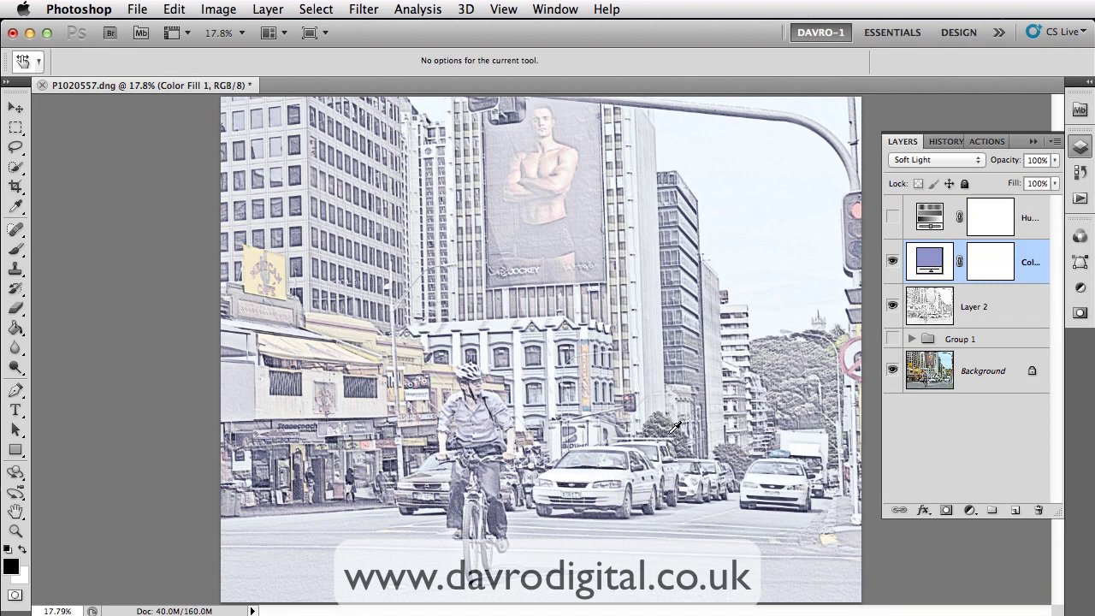
pyautogui.keyDown('super'); pyautogui.click(565, 419); pyautogui.keyUp('super')
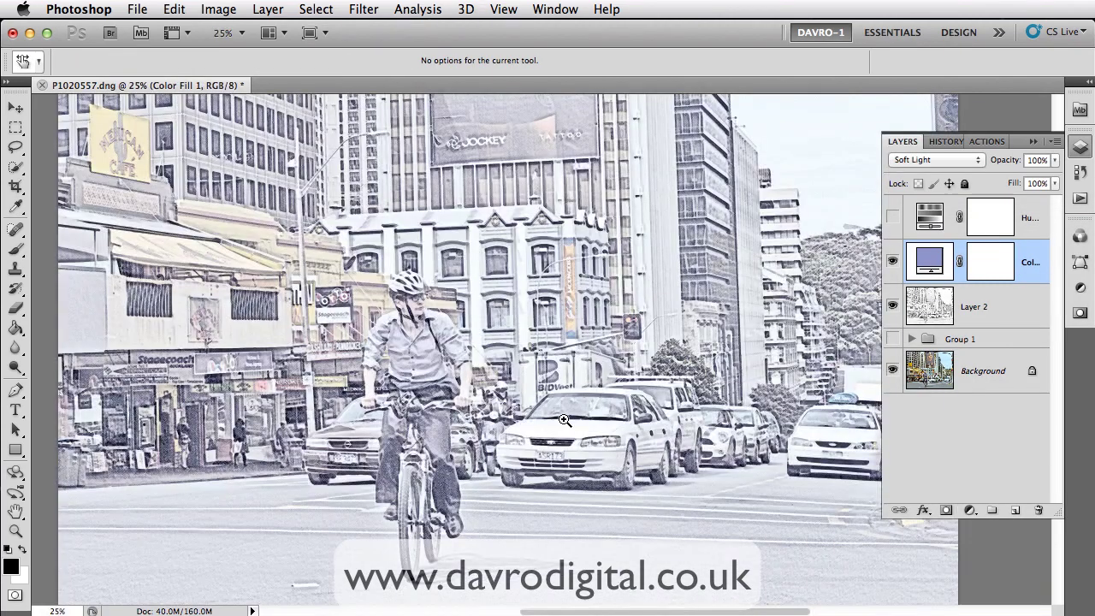
pyautogui.keyDown('super'); pyautogui.click(564, 409); pyautogui.keyUp('super')
pyautogui.keyDown('super'); pyautogui.click(599, 423); pyautogui.keyUp('super')
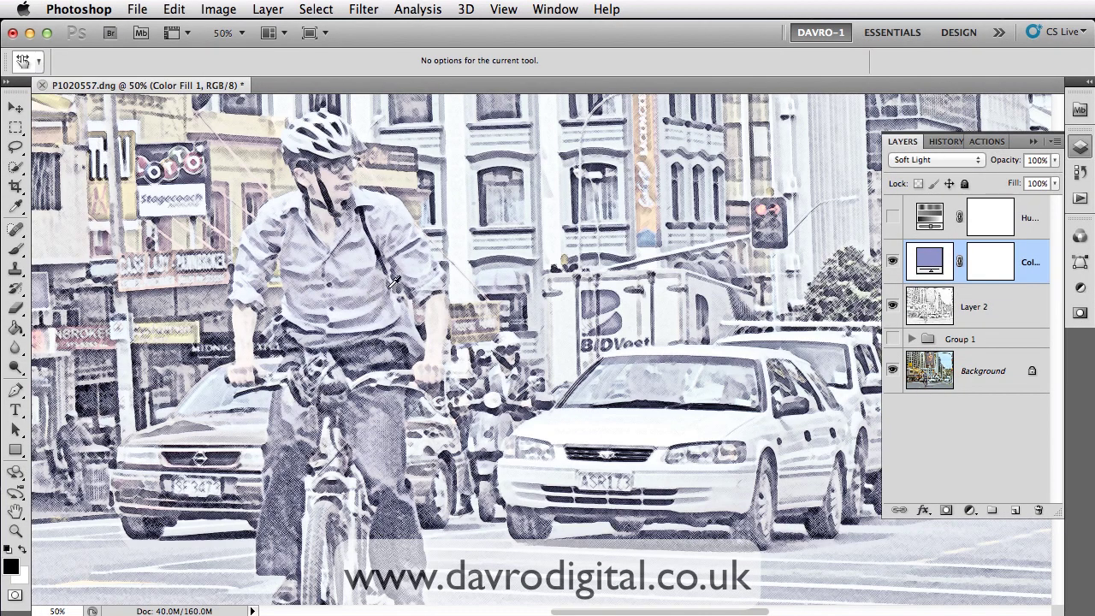
pyautogui.press('super+0')
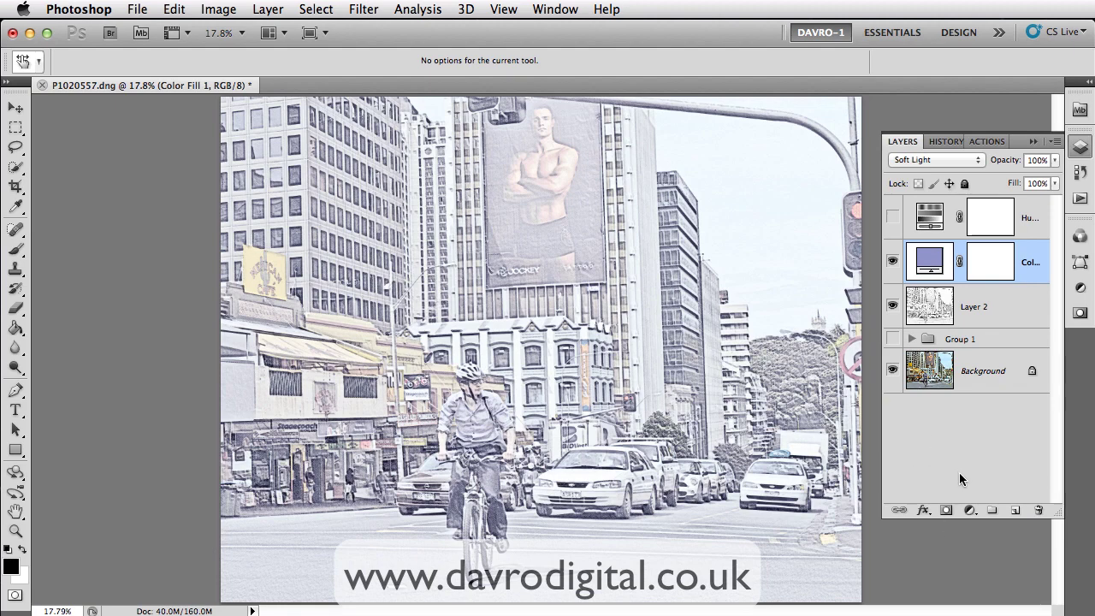
# - Add a new Layer 3 and lasso a loose loop around the central street scene
pyautogui.click(1013, 512)
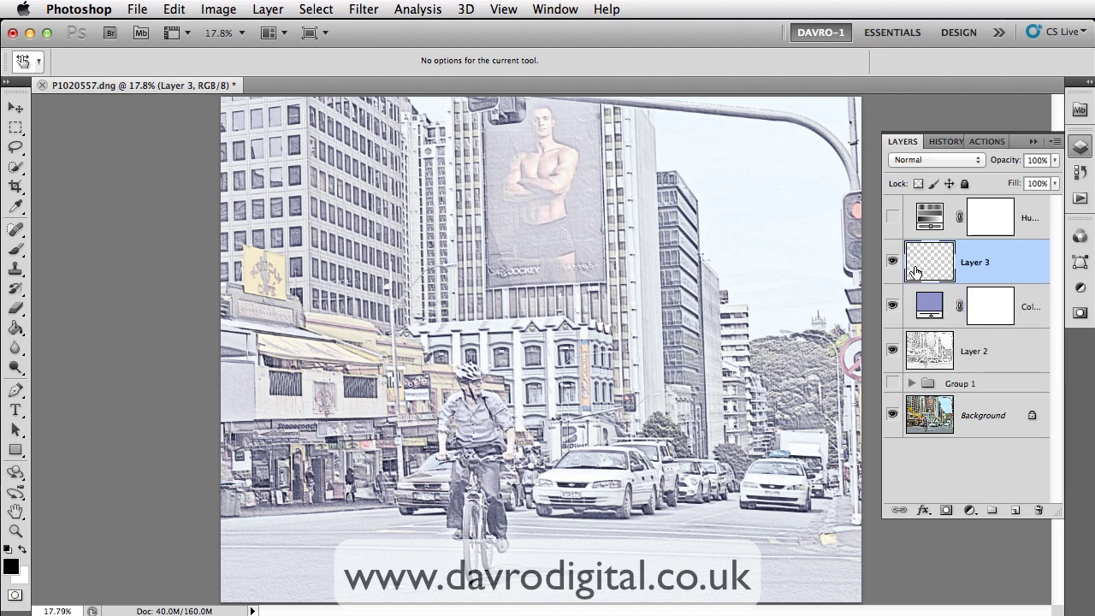
pyautogui.click(16, 148)
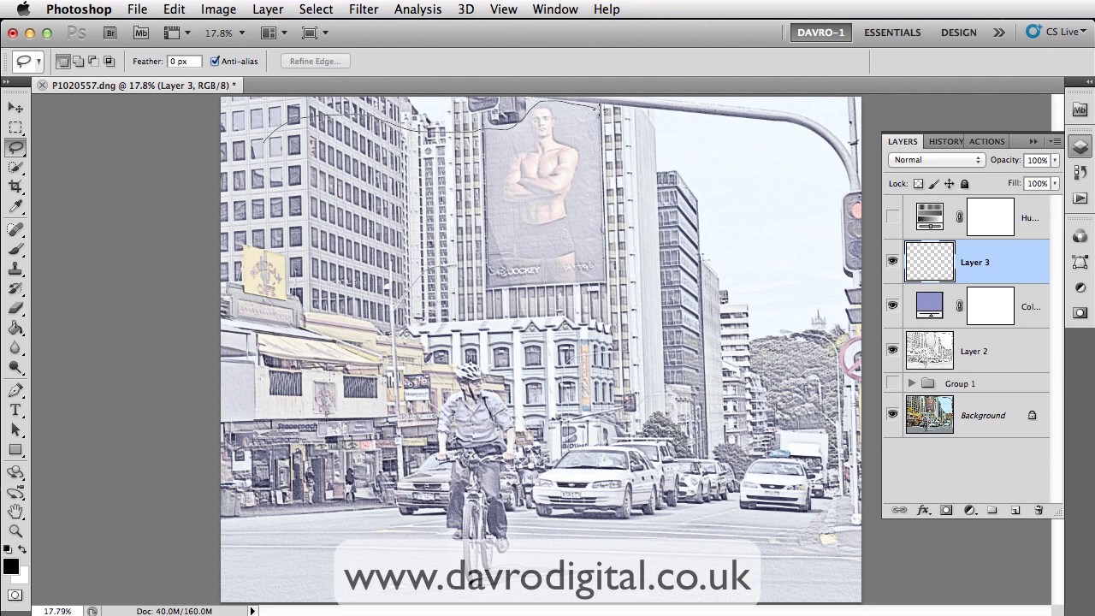
pyautogui.moveTo(718, 148); pyautogui.dragTo(816, 179)
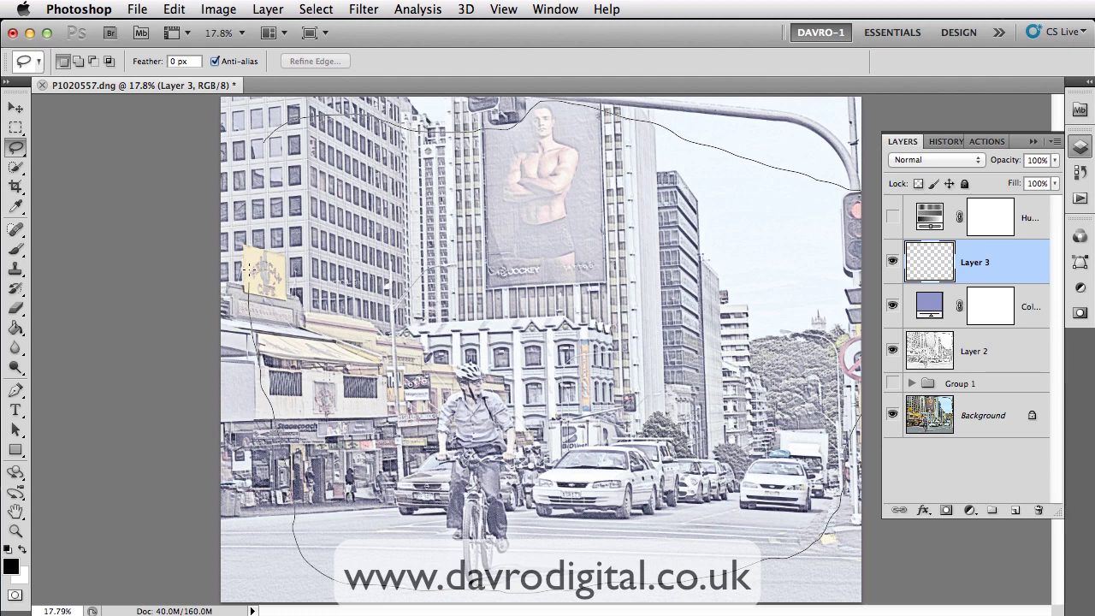
pyautogui.moveTo(258, 146); pyautogui.dragTo(256, 151)
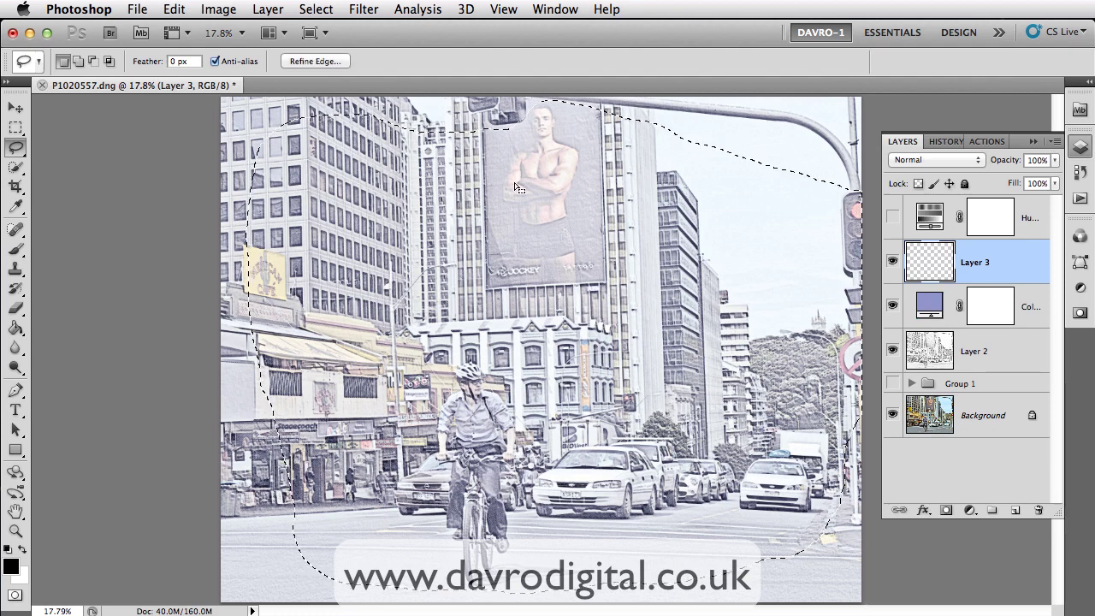
pyautogui.click(315, 10)
# - Invert the selection, fill the outer border white with the Paint Bucket, then deselect
pyautogui.click(330, 78)
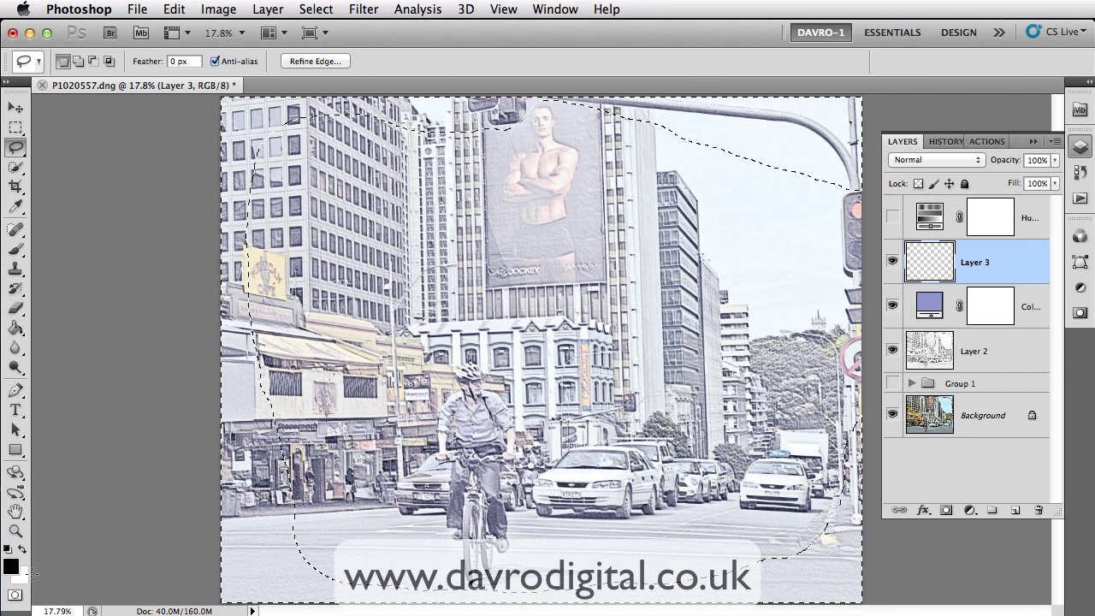
pyautogui.press('x')
pyautogui.click(16, 330)
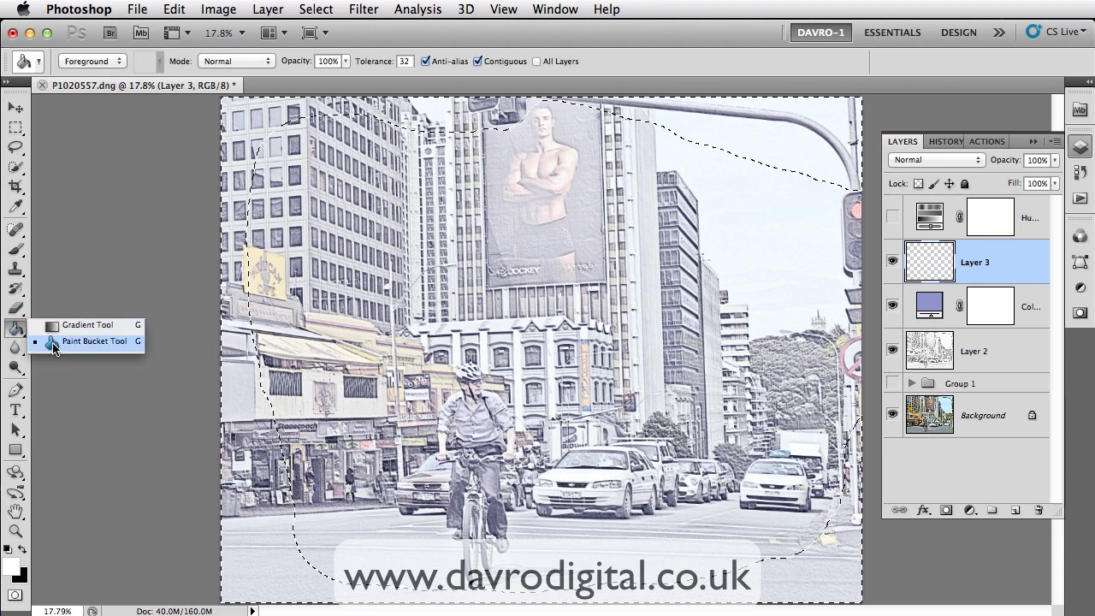
pyautogui.click(53, 342)
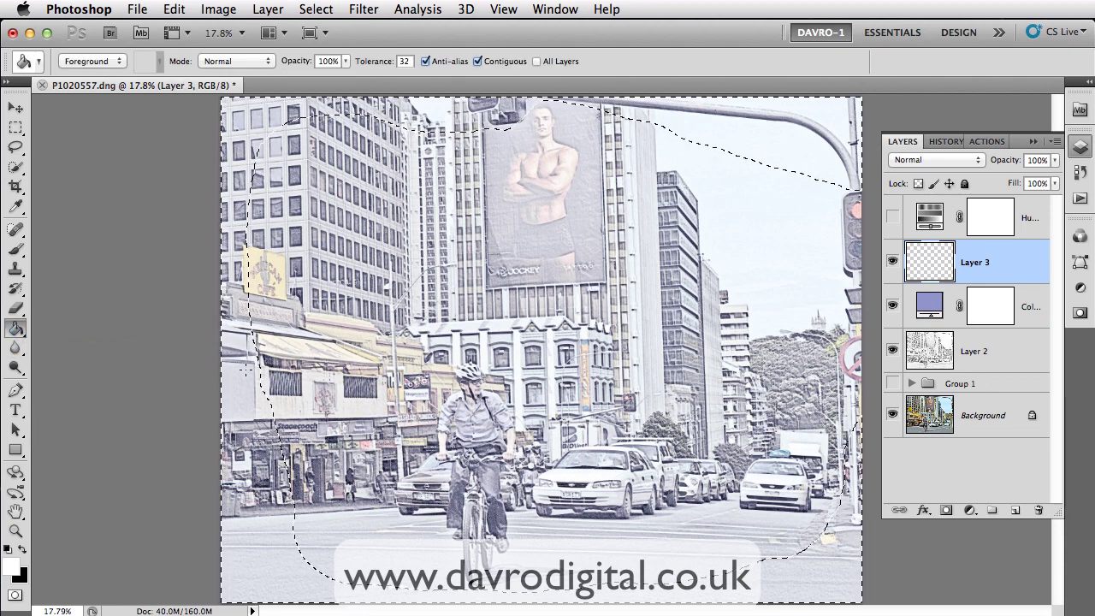
pyautogui.click(244, 374)
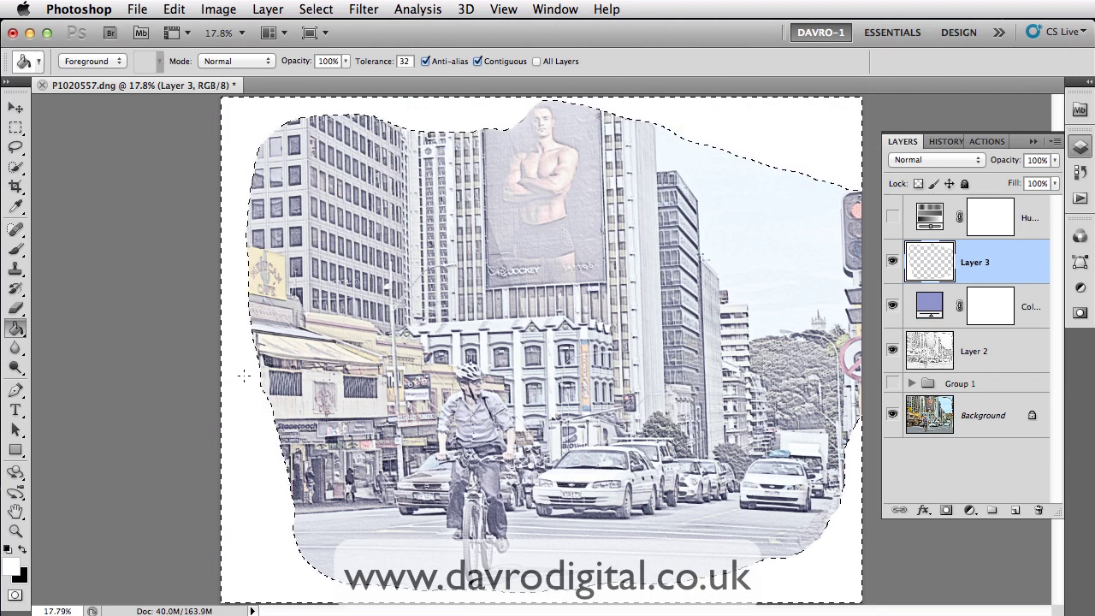
pyautogui.press('super+d')
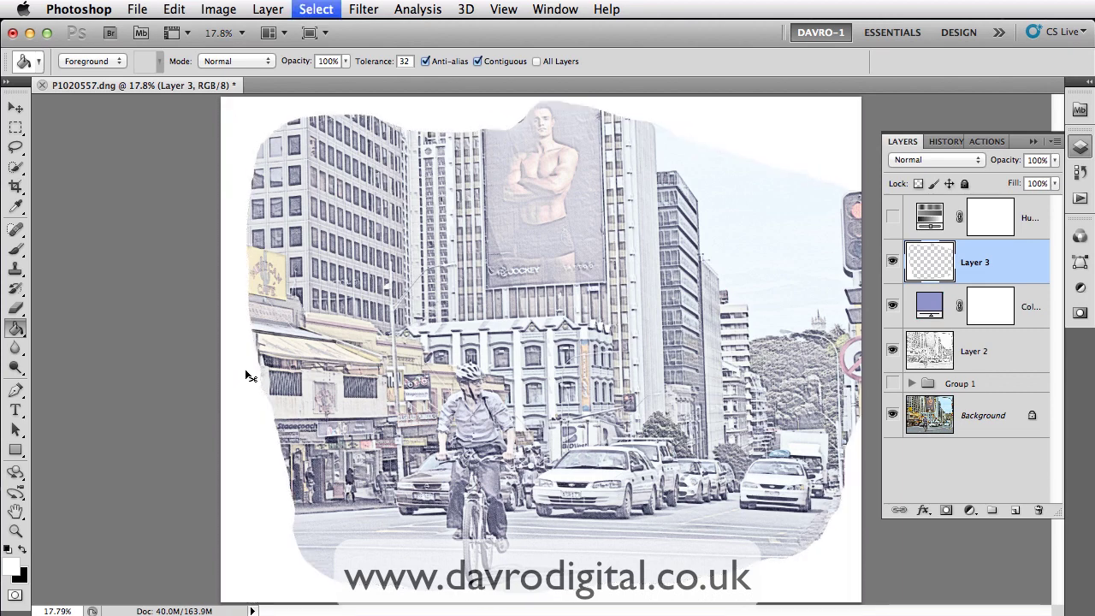
# - Apply a Gaussian Blur of about 55 pixels to Layer 3's white border
pyautogui.click(363, 9)
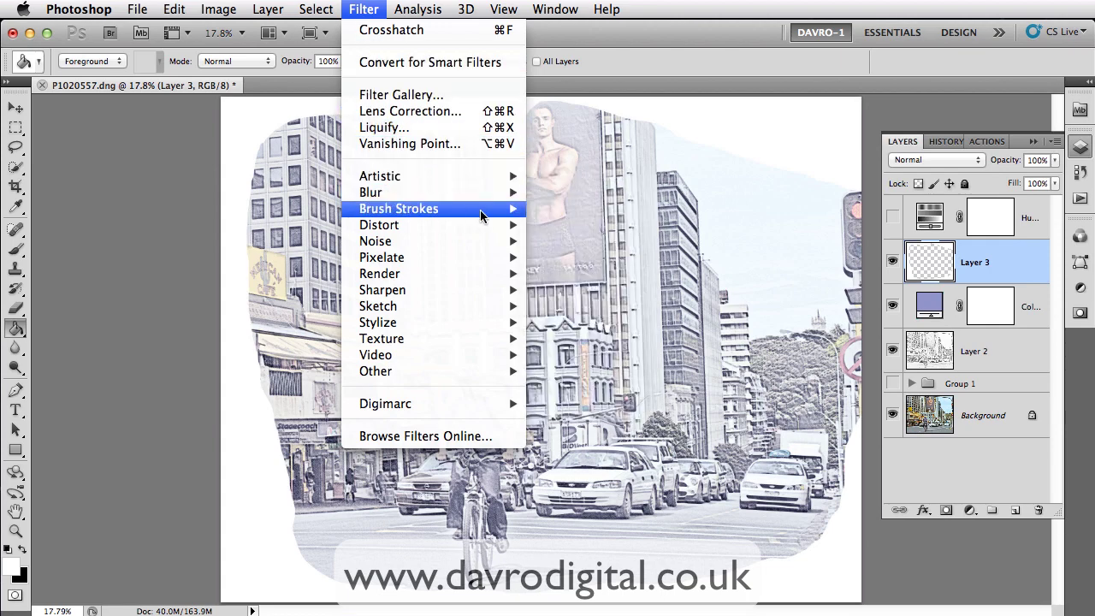
pyautogui.moveTo(505, 195)
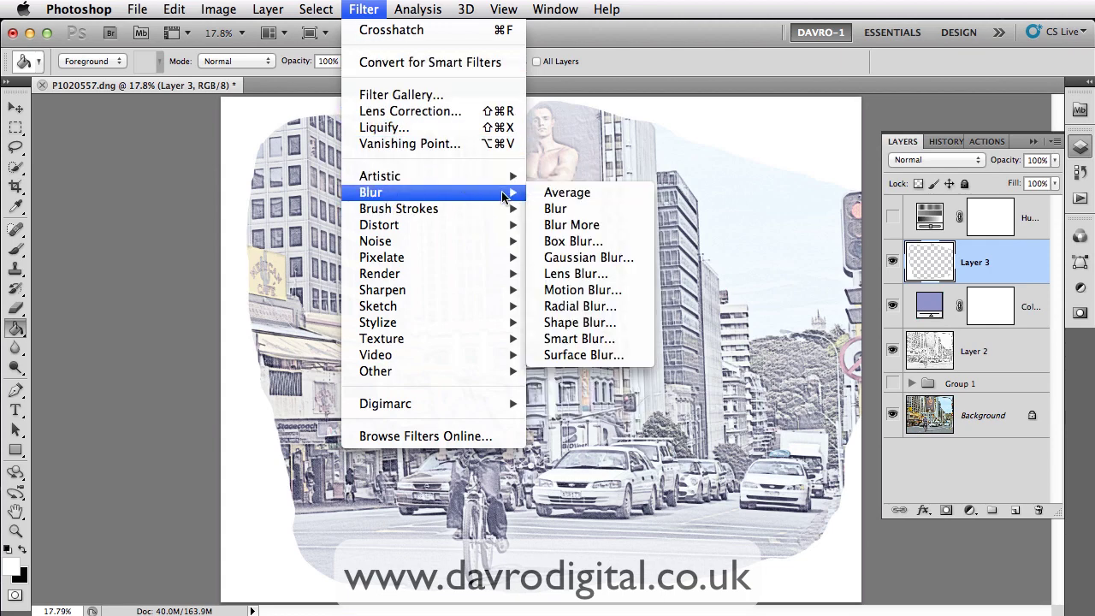
pyautogui.click(587, 258)
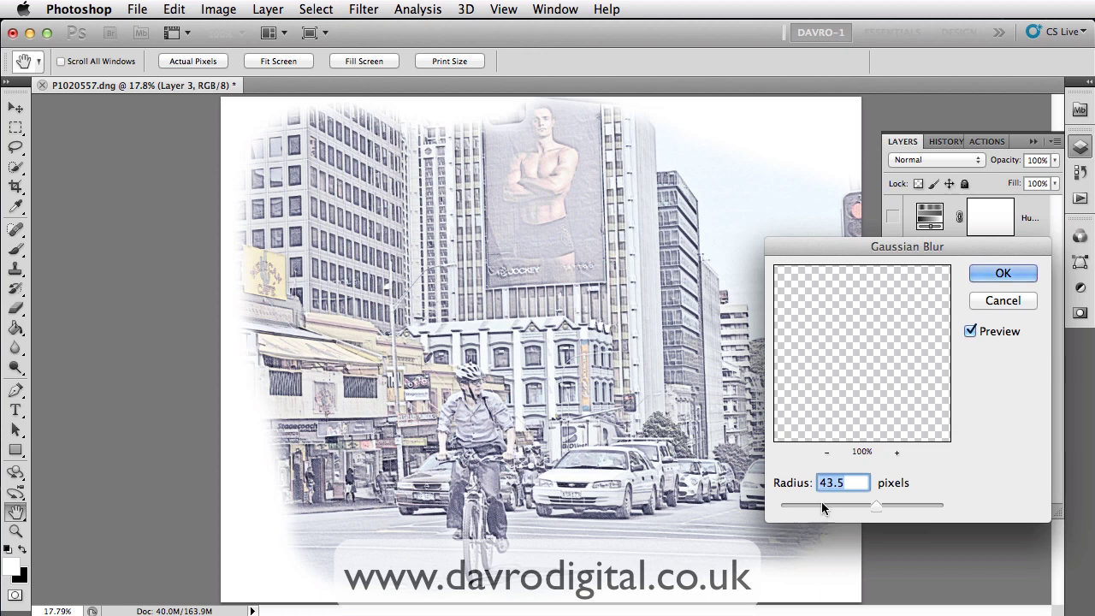
pyautogui.moveTo(874, 504)
pyautogui.mouseDown()
pyautogui.moveTo(821, 501)
pyautogui.moveTo(883, 505)
pyautogui.mouseUp()
pyautogui.moveTo(883, 504); pyautogui.dragTo(886, 505)
pyautogui.click(993, 274)
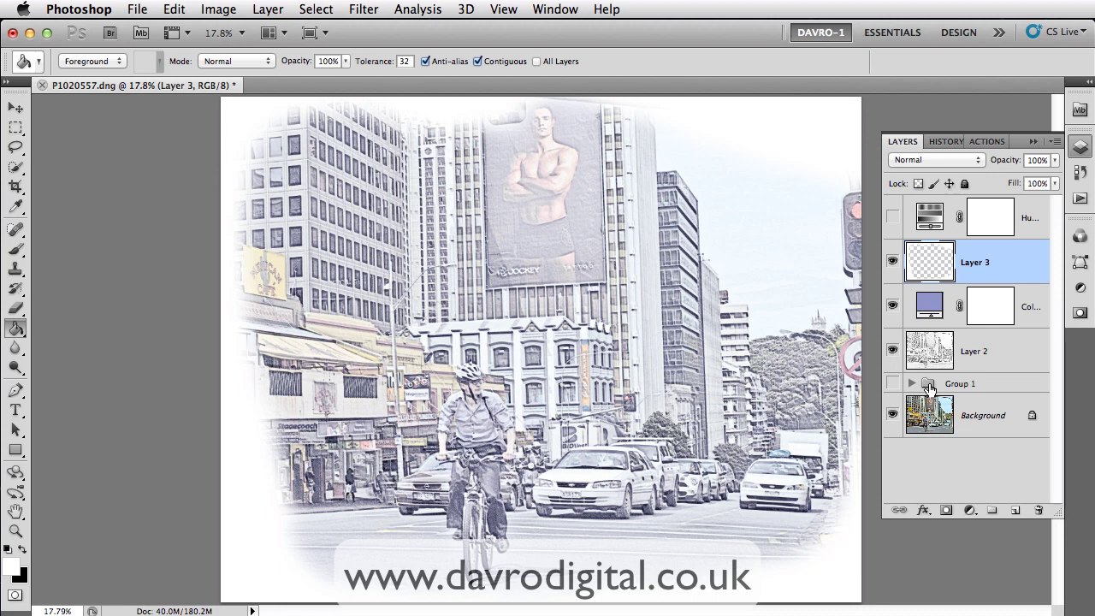
# - Raise Layer 2's opacity to 87% and change the fill to a paler greyish blue, 848cc7
pyautogui.click(977, 353)
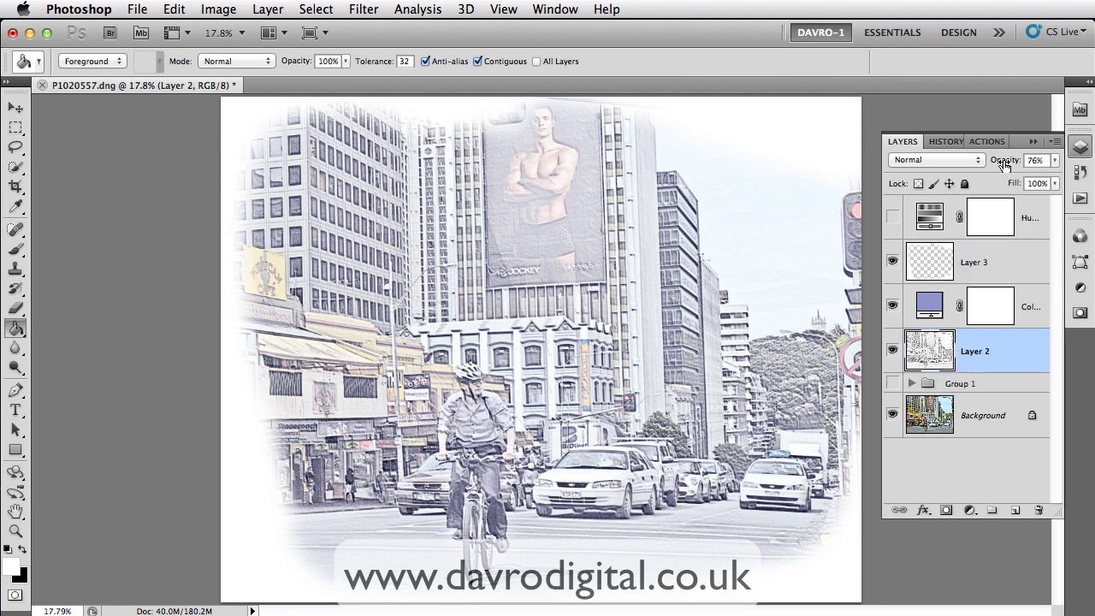
pyautogui.moveTo(1003, 165); pyautogui.dragTo(1017, 167)
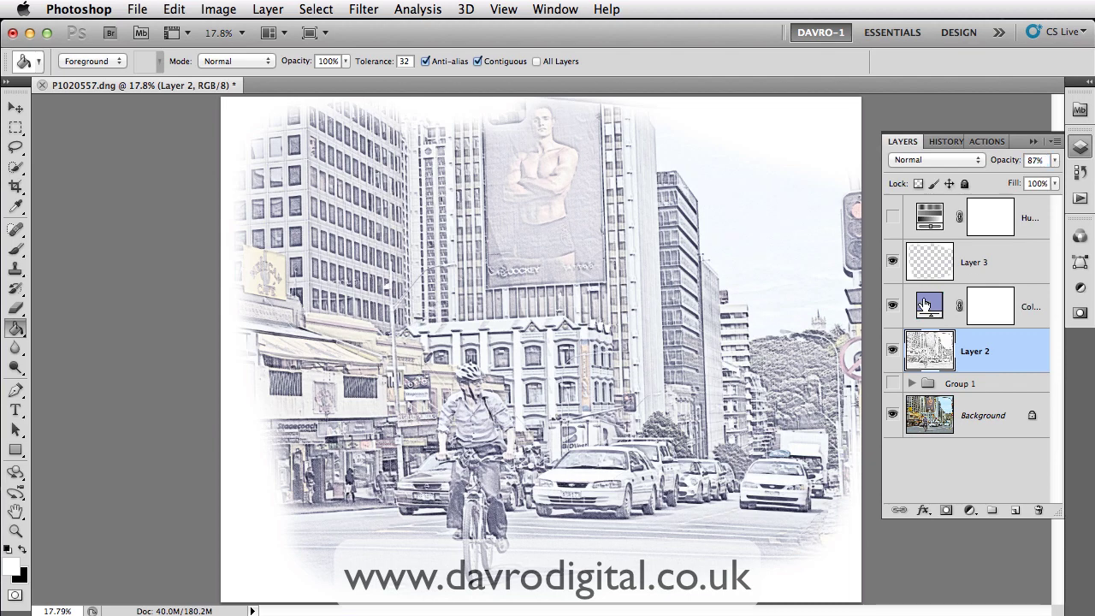
pyautogui.click(926, 304)
pyautogui.doubleClick(930, 305)
pyautogui.moveTo(479, 479); pyautogui.dragTo(514, 479)
pyautogui.click(694, 306)
pyautogui.click(712, 316)
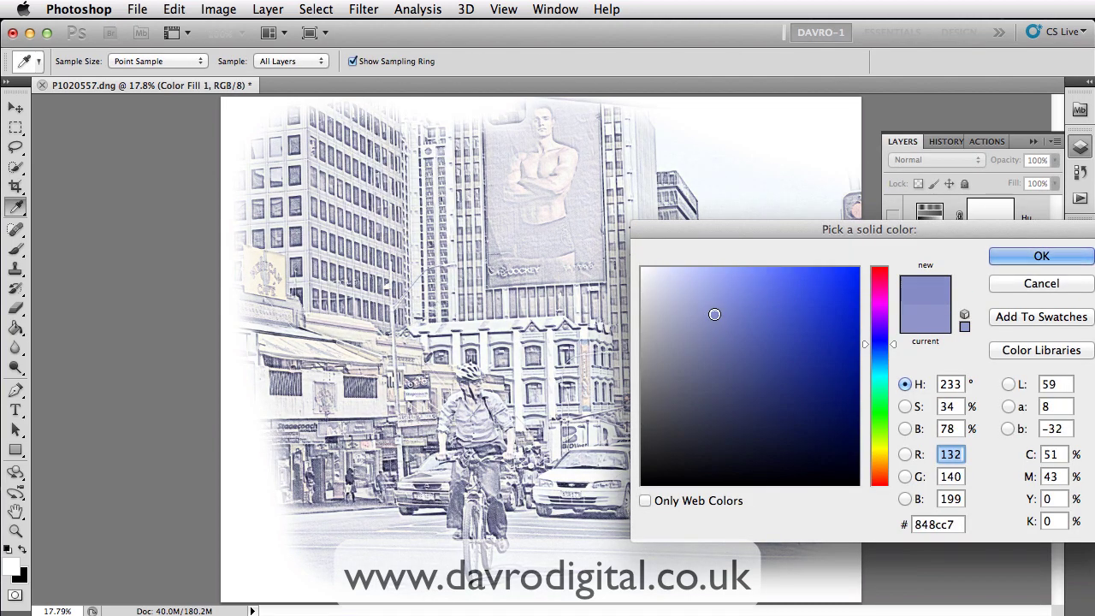
pyautogui.click(702, 308)
pyautogui.click(1039, 256)
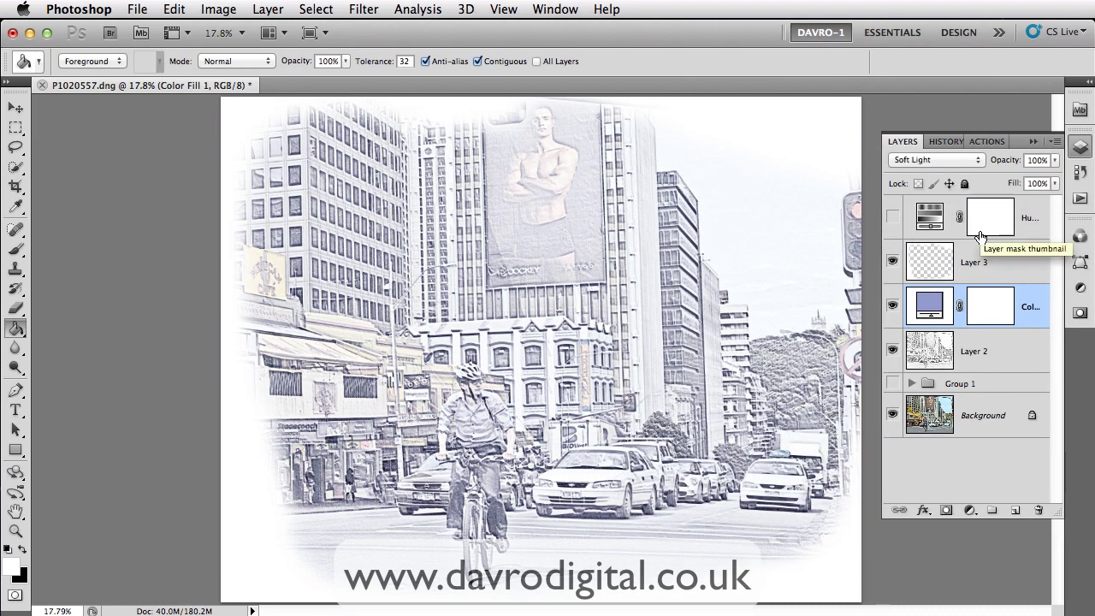
# - Make the area around the image black and readjust Layer 2's opacity back to 87%
pyautogui.rightClick(963, 110)
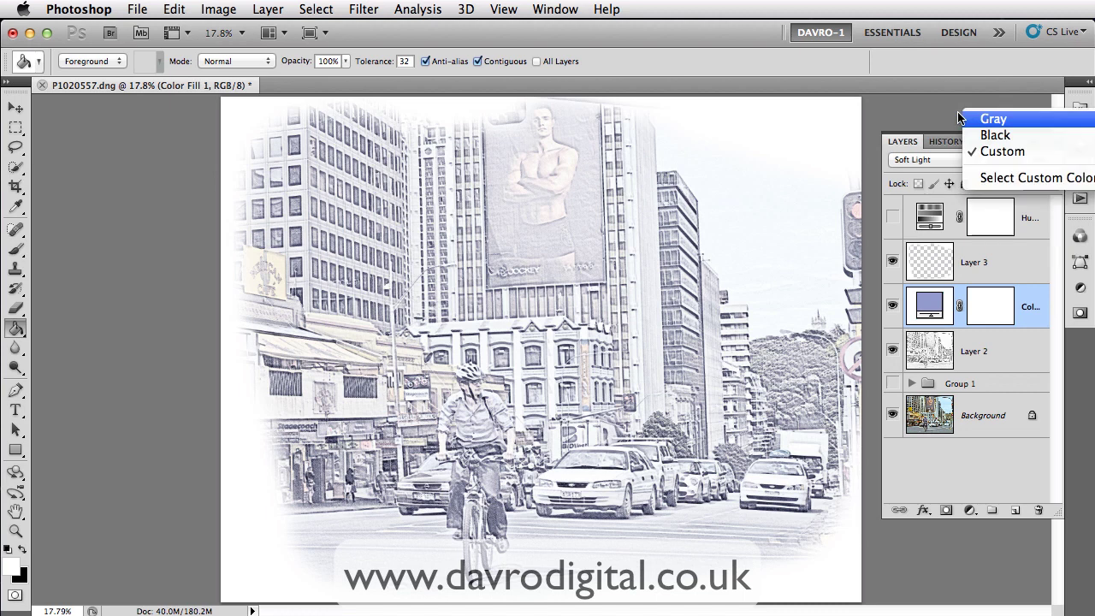
pyautogui.click(984, 136)
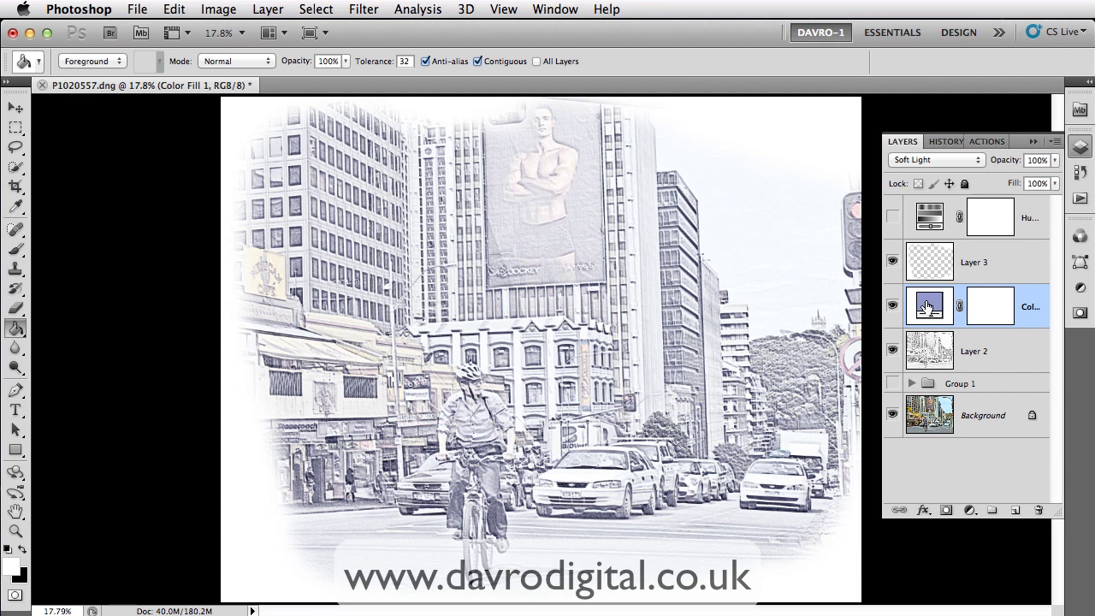
pyautogui.click(980, 353)
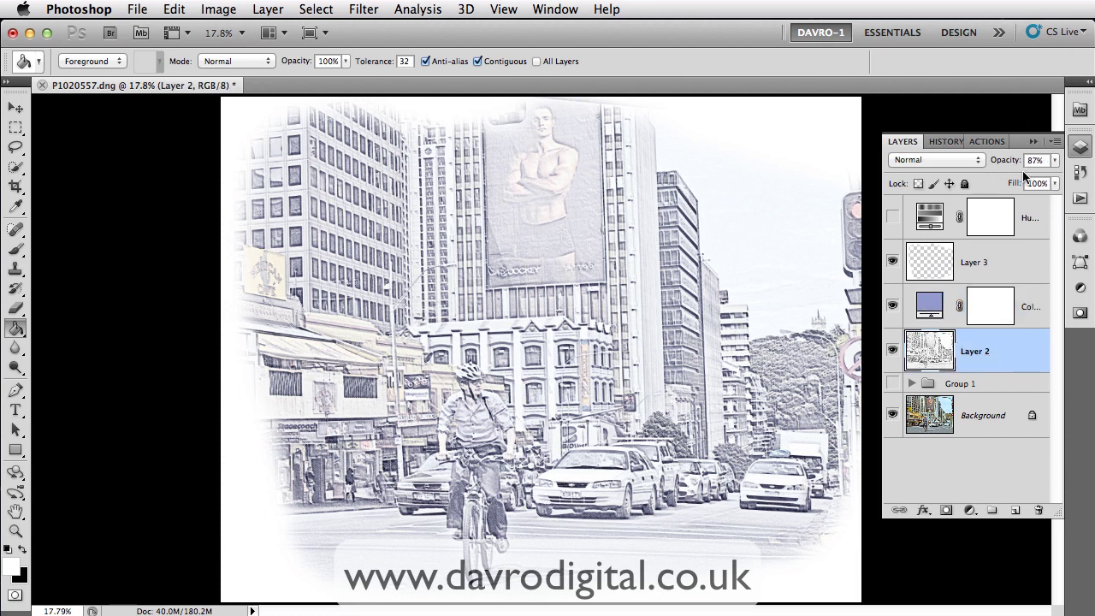
pyautogui.moveTo(1010, 162); pyautogui.dragTo(1004, 162)
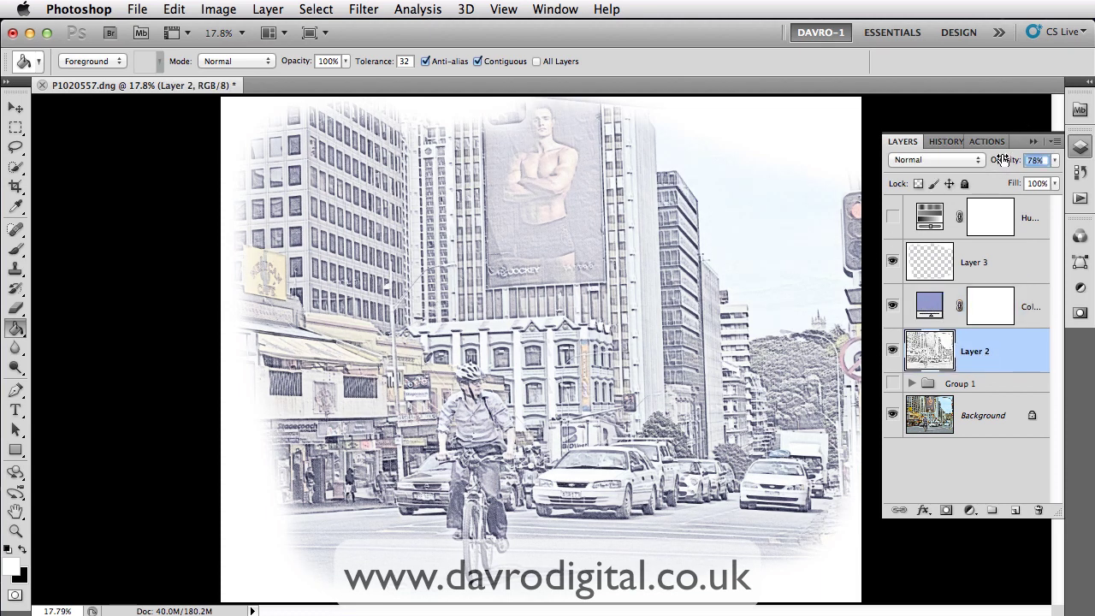
pyautogui.moveTo(1001, 159); pyautogui.dragTo(1010, 159)
# - Change the Soft Light fill colour to a slightly deeper blue, #7d84bc
pyautogui.doubleClick(932, 314)
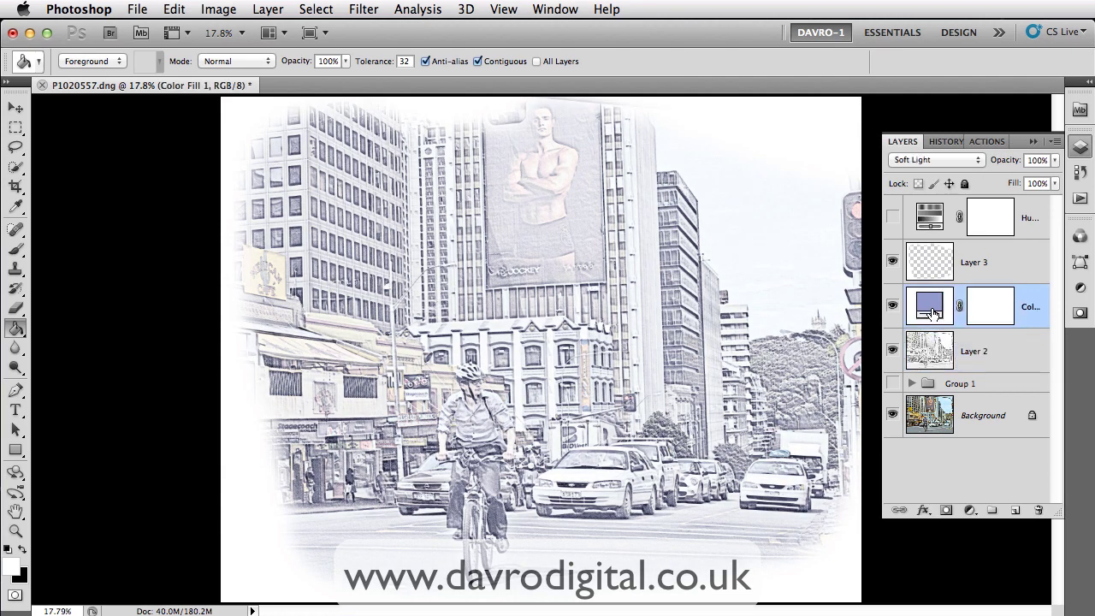
pyautogui.click(713, 323)
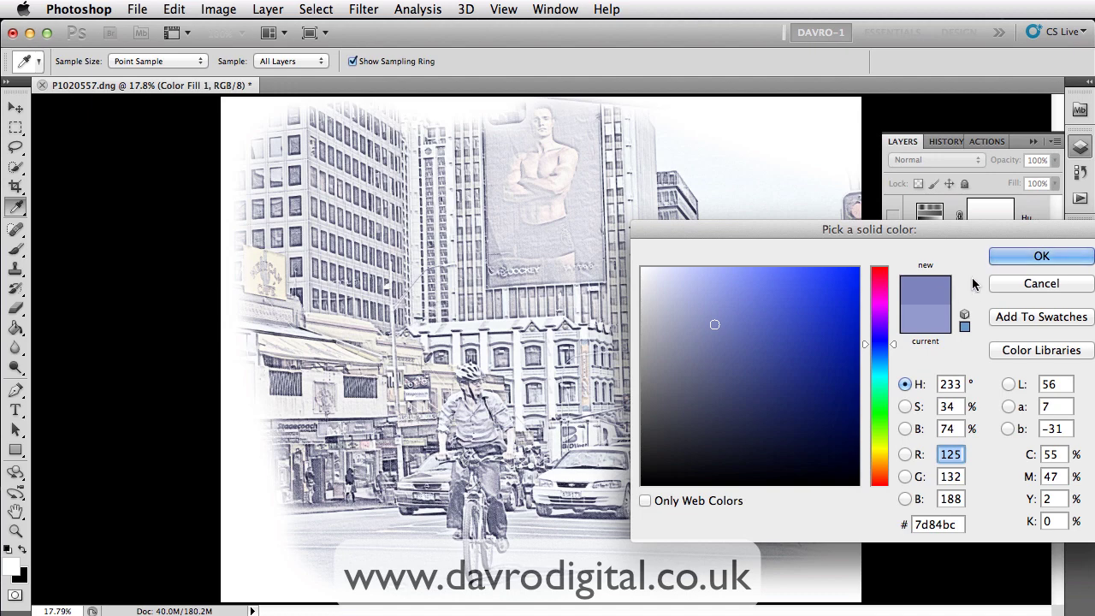
pyautogui.press('Return')
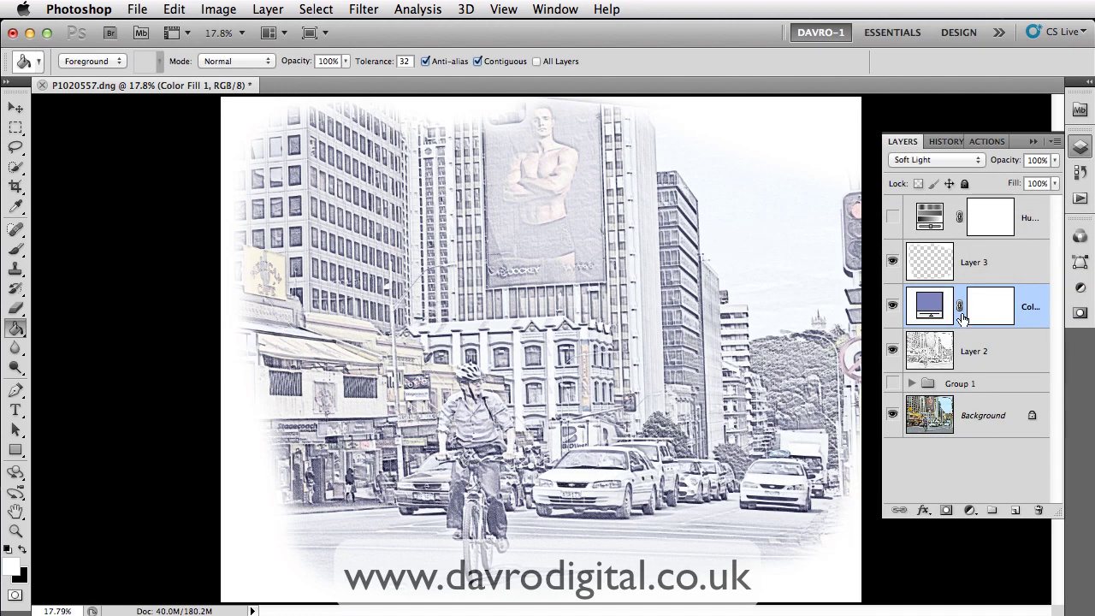
# - Hide all panels and zoom in slightly on the finished vignetted blue sketch
pyautogui.press('Tab')
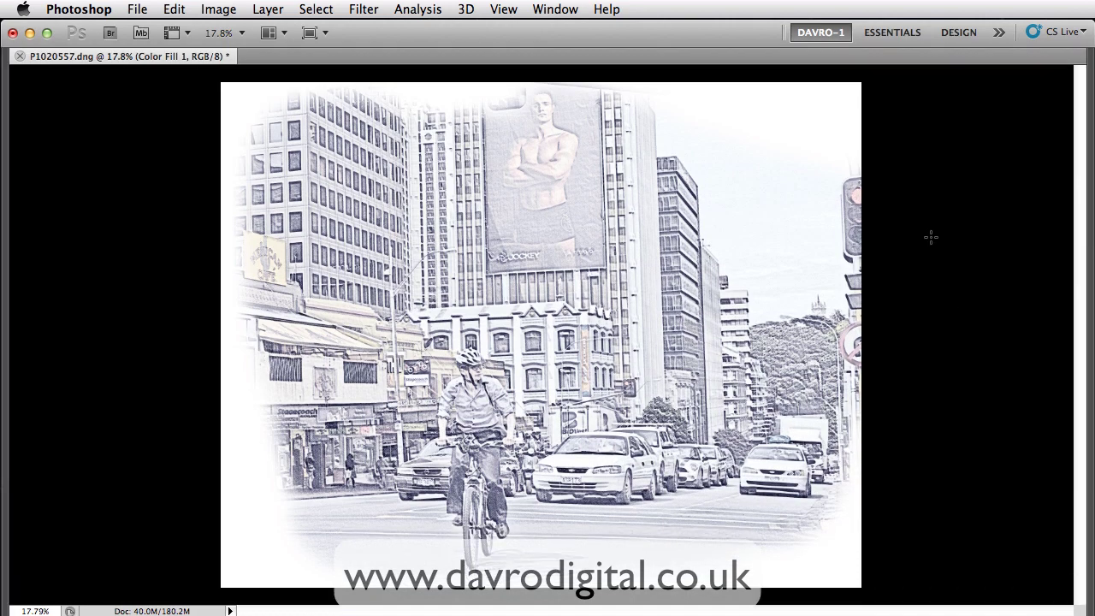
pyautogui.scroll(1, 936, 243)
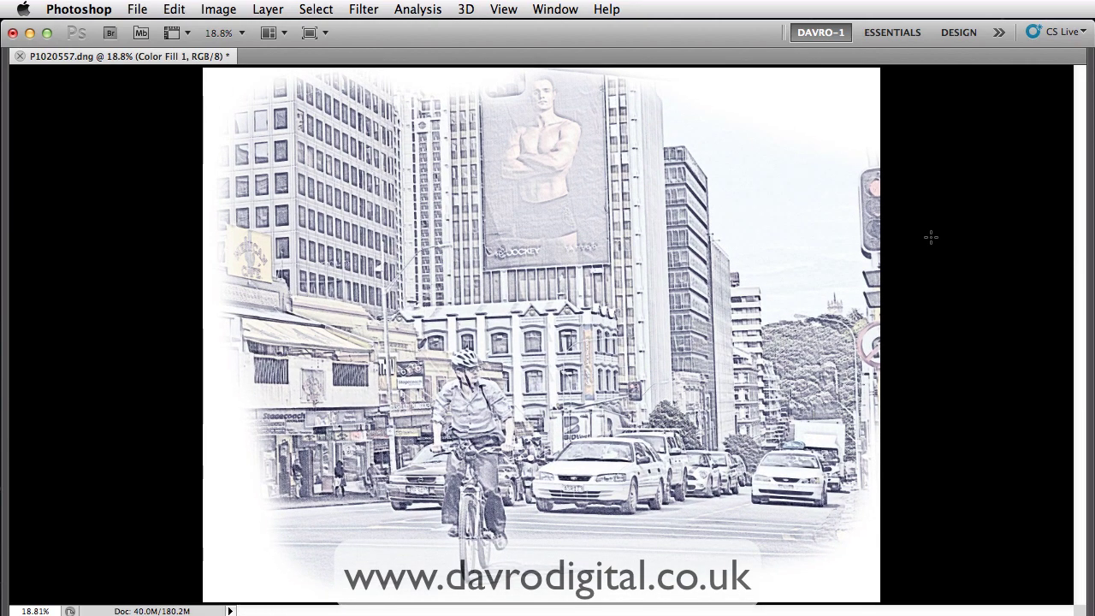